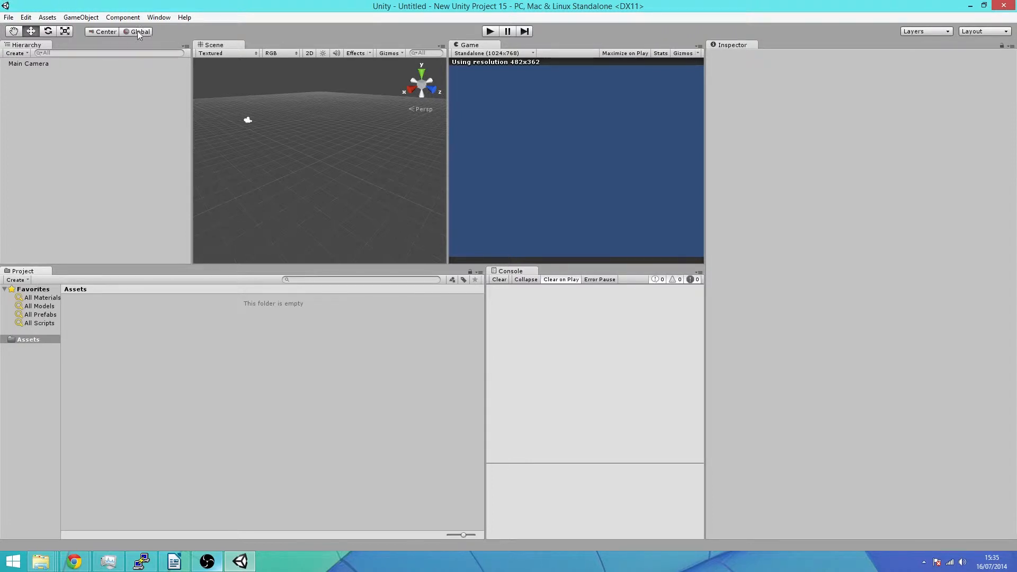
# Step: Import all assets of the Character Controller package into the project
pyautogui.rightClick(159, 431)
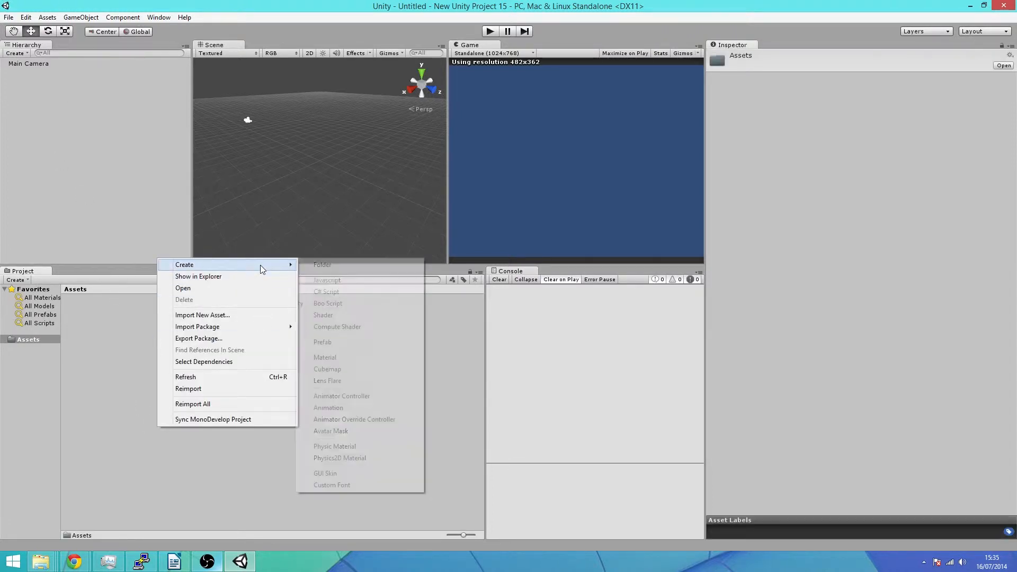
pyautogui.moveTo(244, 327)
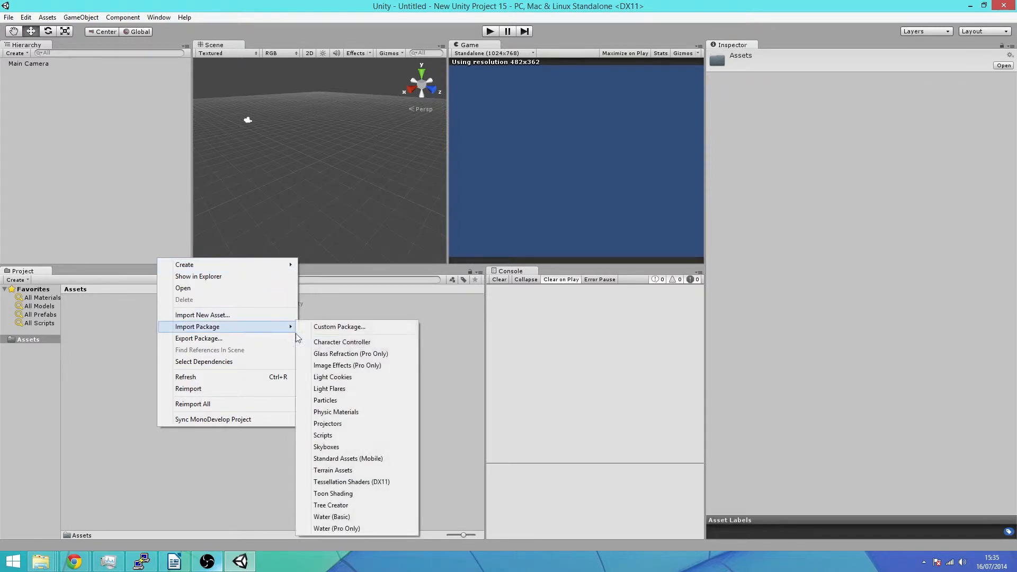
pyautogui.click(343, 342)
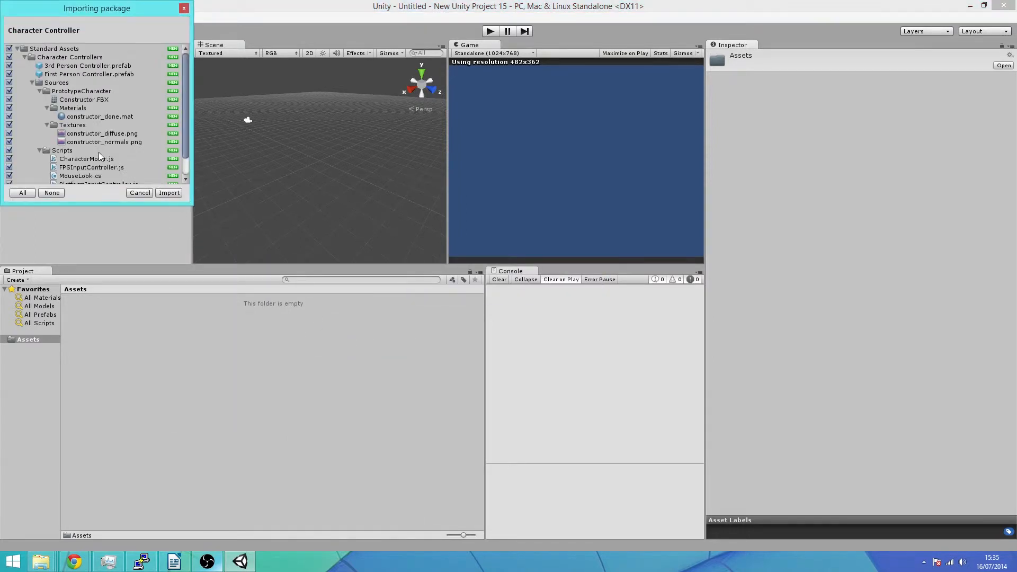
pyautogui.click(169, 193)
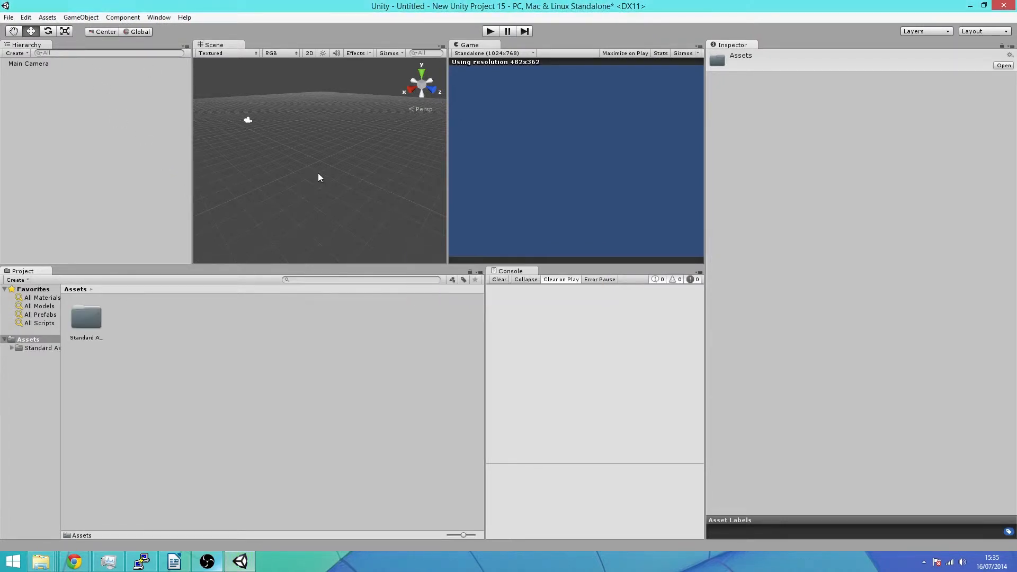
# Step: Create a cube and scale it into a wide, flat floor, about 17.6 on X and 0.29 on Y, widened along Z
pyautogui.click(94, 19)
pyautogui.moveTo(125, 54)
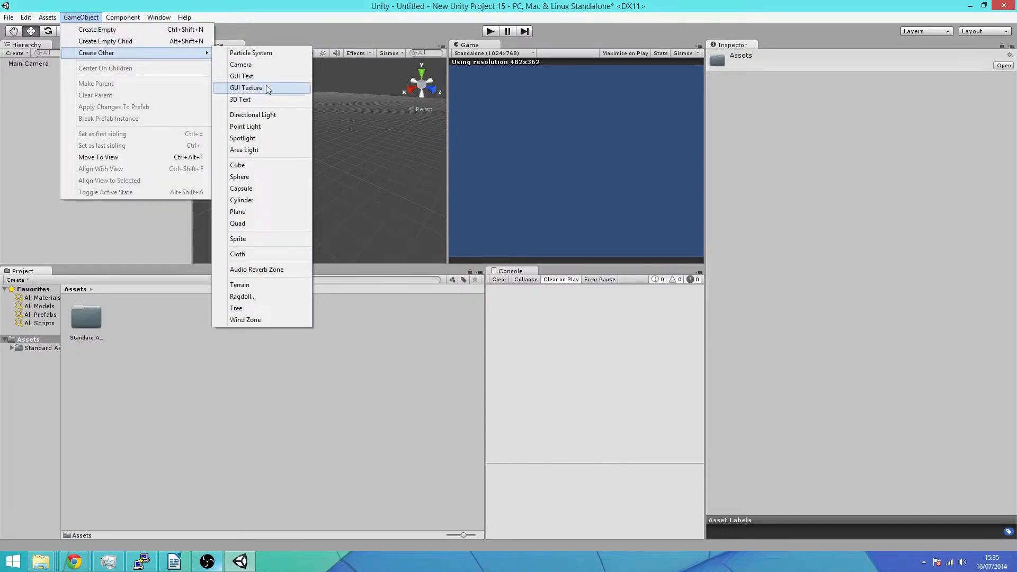
pyautogui.click(252, 161)
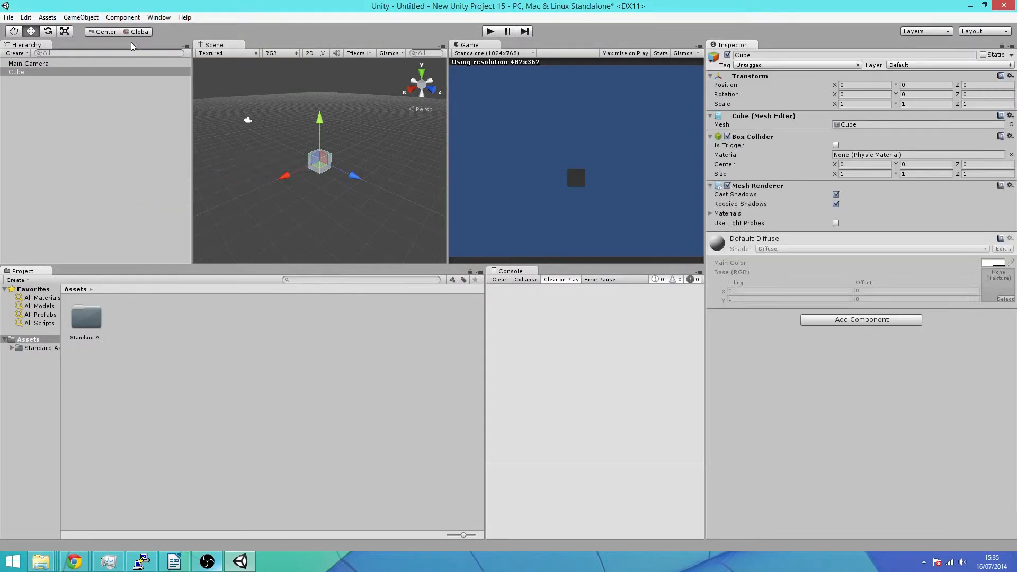
pyautogui.click(62, 34)
pyautogui.moveTo(319, 119); pyautogui.dragTo(193, 253)
pyautogui.click(320, 161)
pyautogui.moveTo(285, 176); pyautogui.dragTo(843, 393)
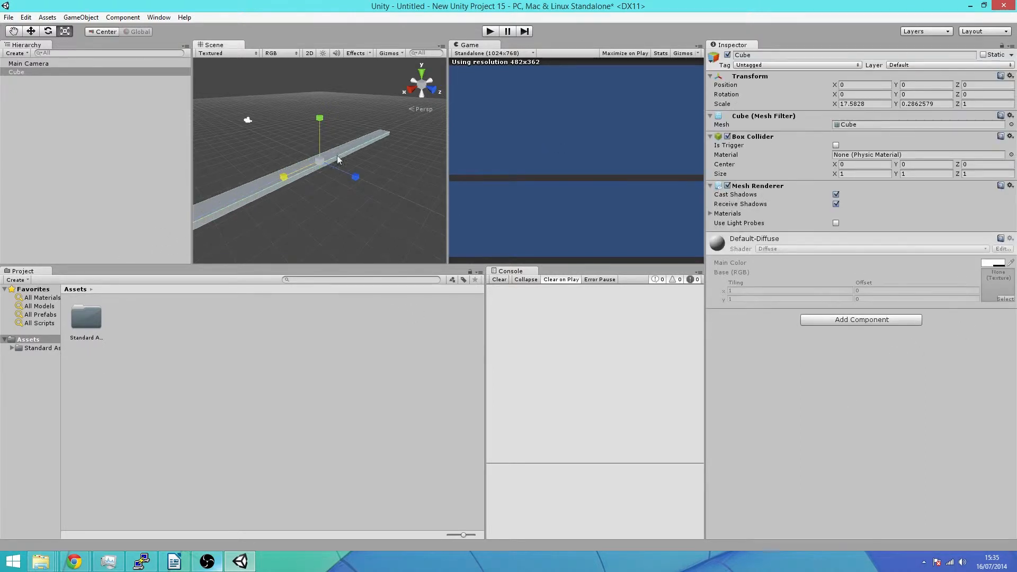
pyautogui.moveTo(355, 176); pyautogui.dragTo(791, 367)
# Step: Place the First Person Controller prefab from Standard Assets > Character Controllers onto the floor at about X 3.35, Y 1.95, Z 1.17
pyautogui.doubleClick(78, 329)
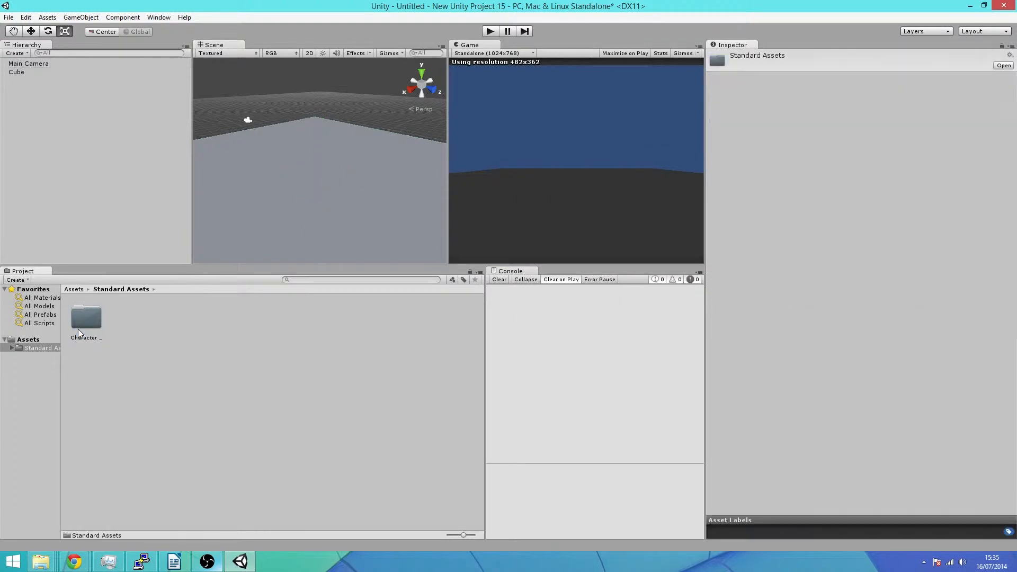
pyautogui.doubleClick(88, 322)
pyautogui.moveTo(178, 324); pyautogui.dragTo(292, 141)
pyautogui.click(30, 31)
# Step: Create a second cube and raise it above the floor to about Y 0.95
pyautogui.click(81, 17)
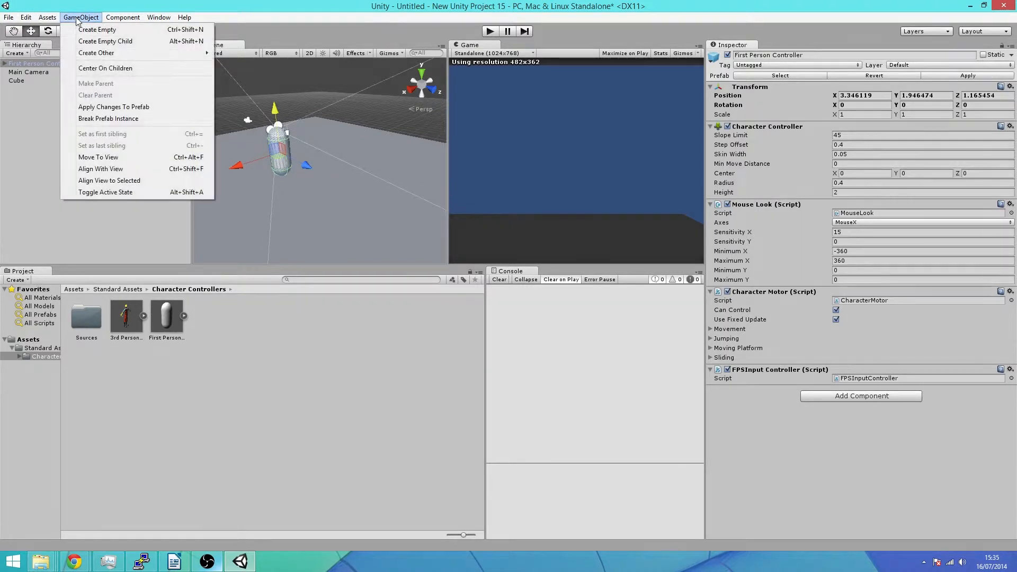
pyautogui.moveTo(101, 53)
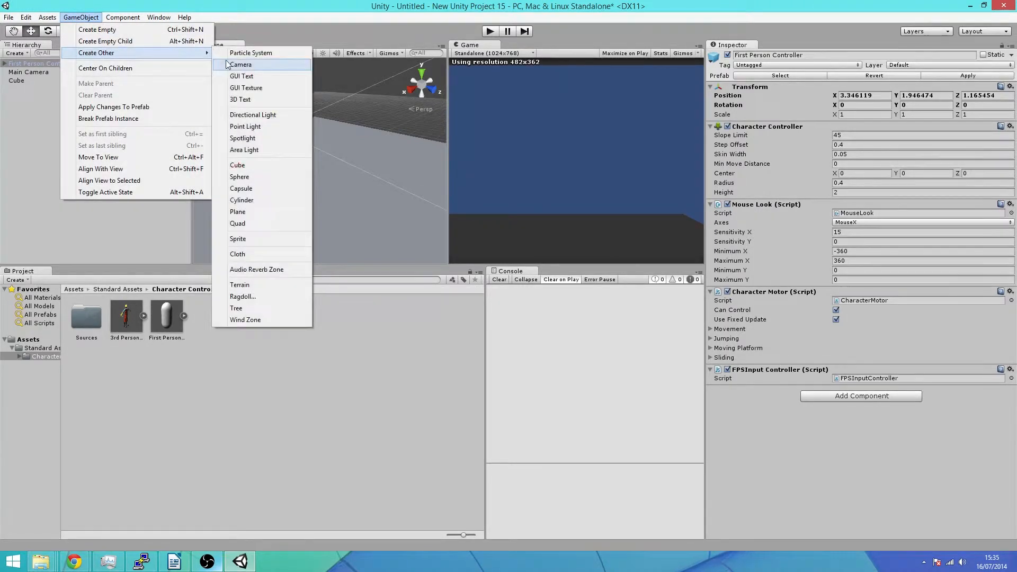
pyautogui.click(247, 165)
pyautogui.moveTo(321, 125); pyautogui.dragTo(322, 107)
# Step: Add a directional light to the scene and set its intensity to 0.4
pyautogui.click(81, 17)
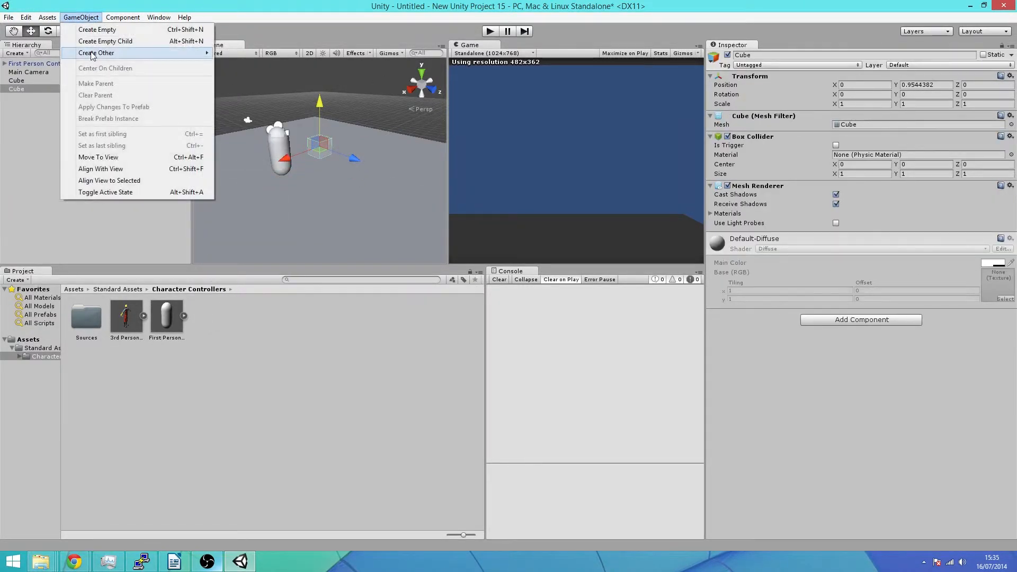
pyautogui.moveTo(169, 52)
pyautogui.click(253, 115)
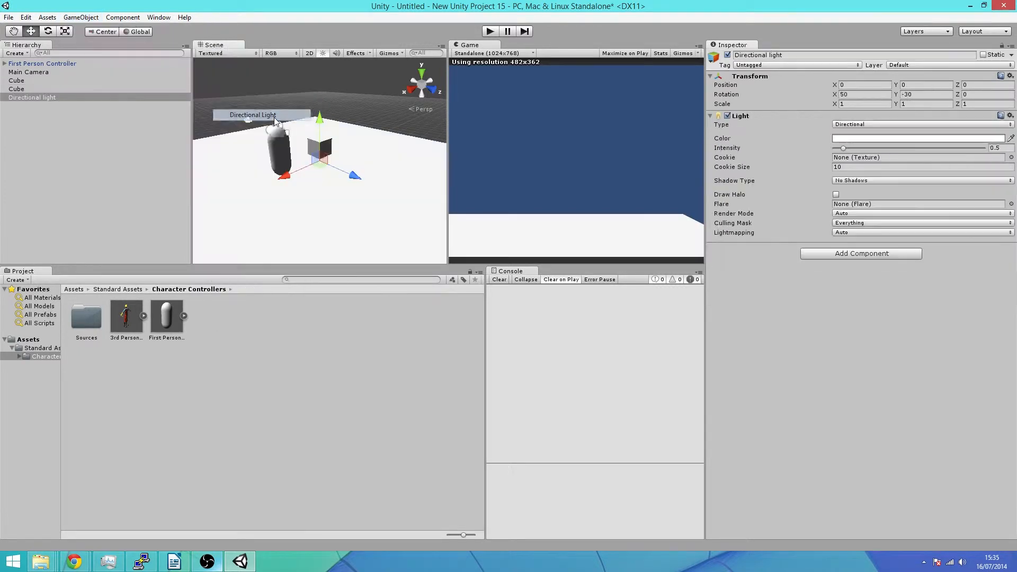
pyautogui.click(1000, 147)
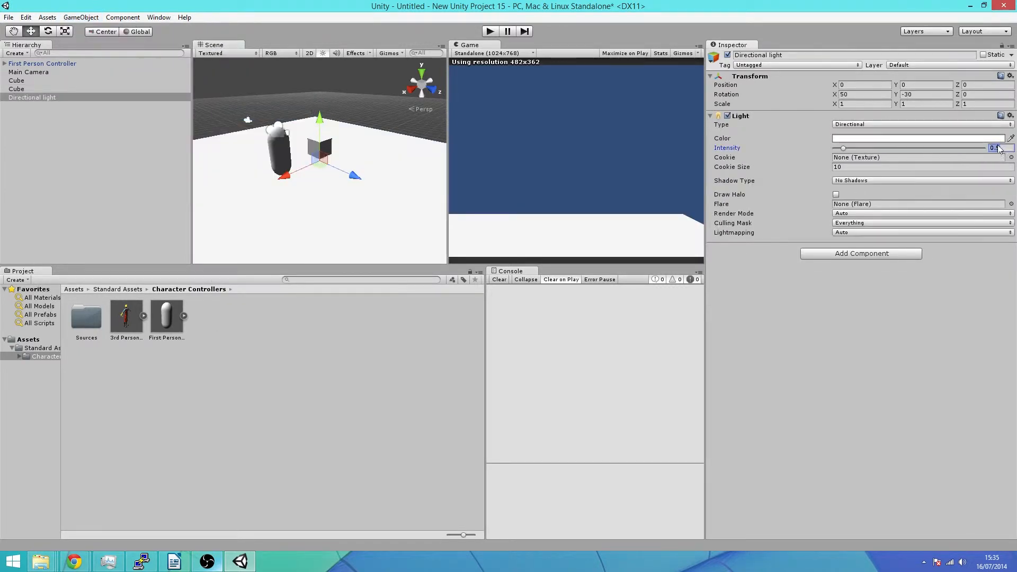
pyautogui.press('BackSpace')
pyautogui.write('74')
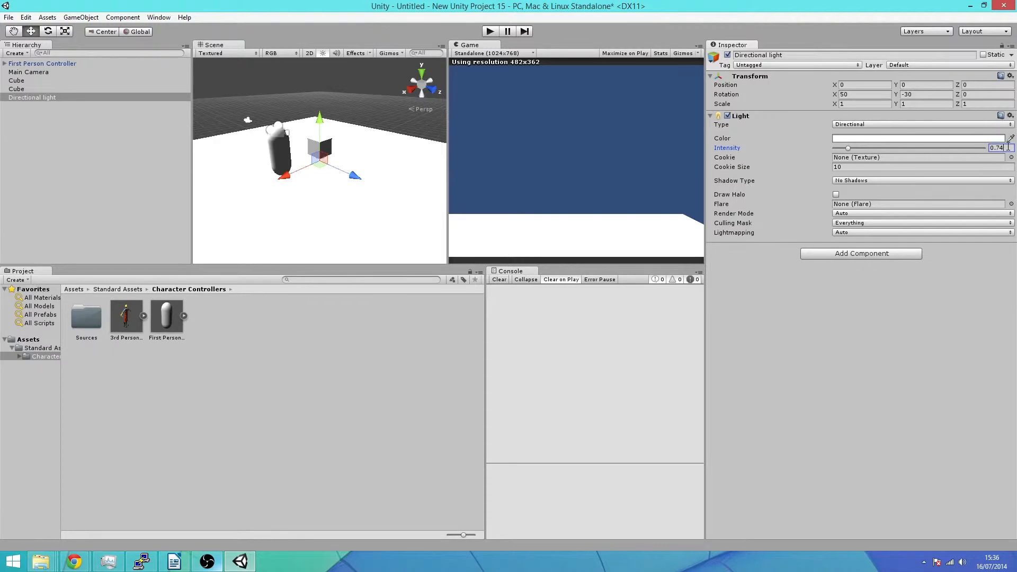
pyautogui.press('BackSpace')
pyautogui.write('4')
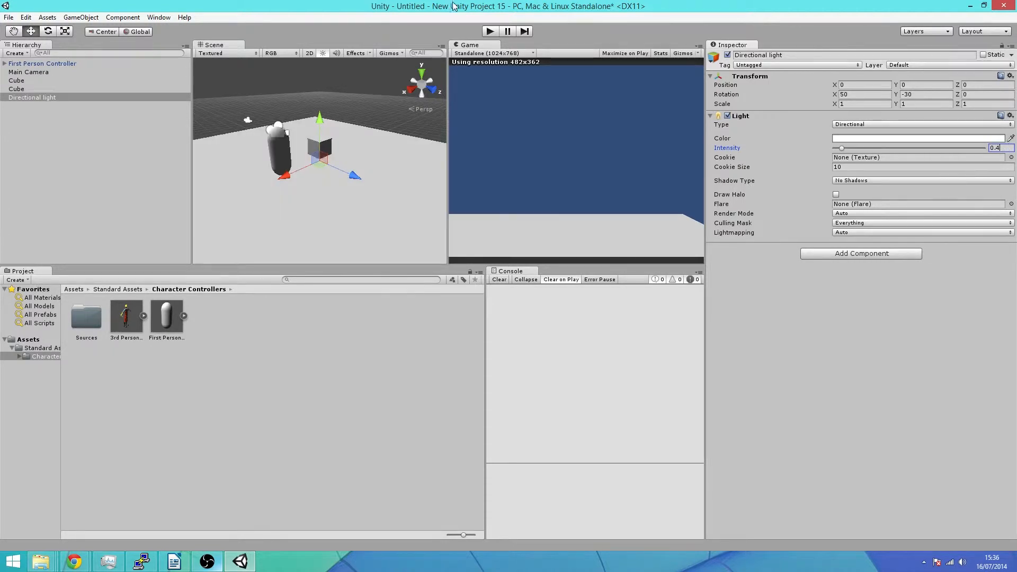
# Step: Play-test the scene by walking and jumping with the first-person character, and stop the game
pyautogui.click(489, 32)
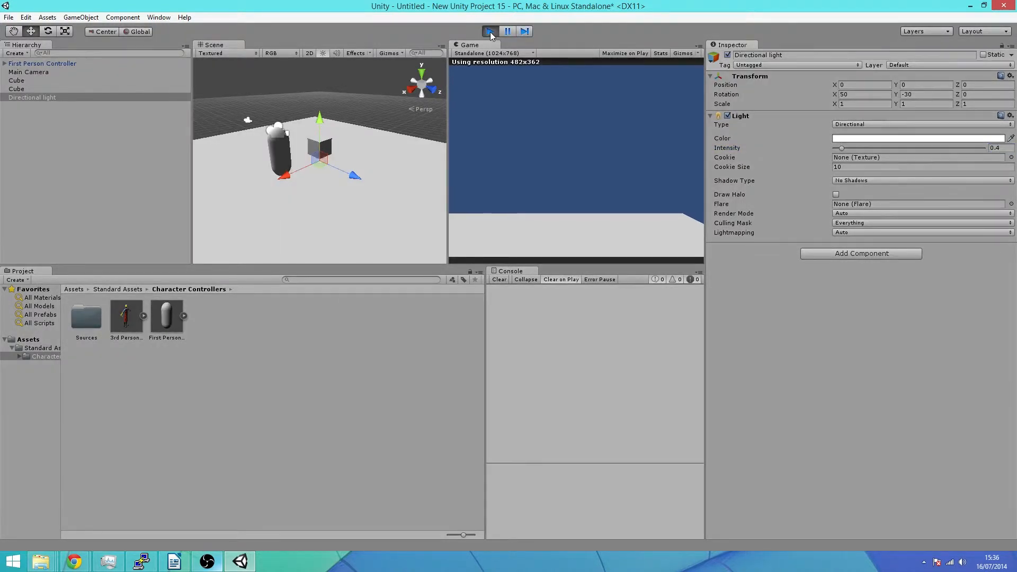
pyautogui.press('w')
pyautogui.press('s')
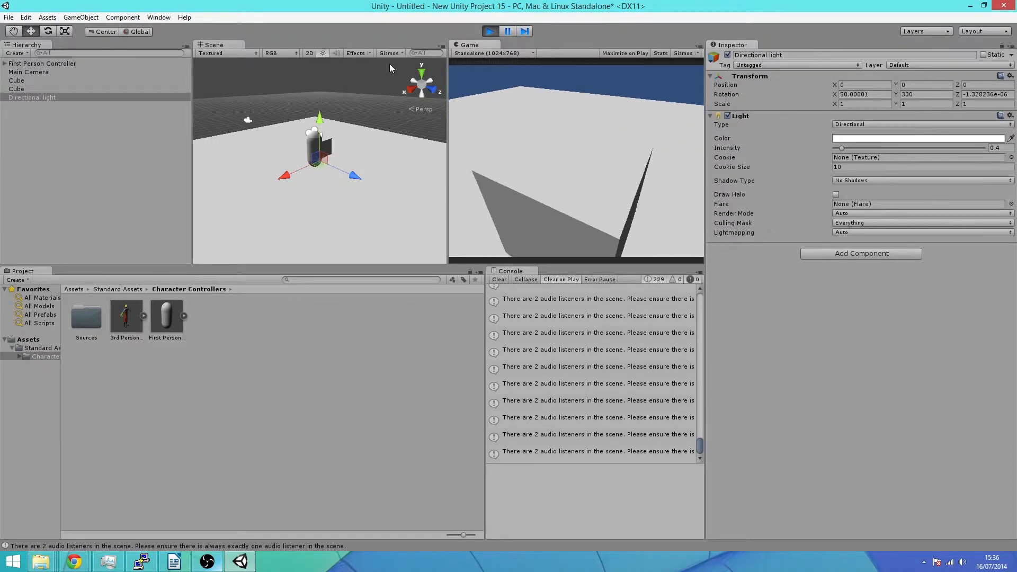
pyautogui.press('w')
pyautogui.press('space')
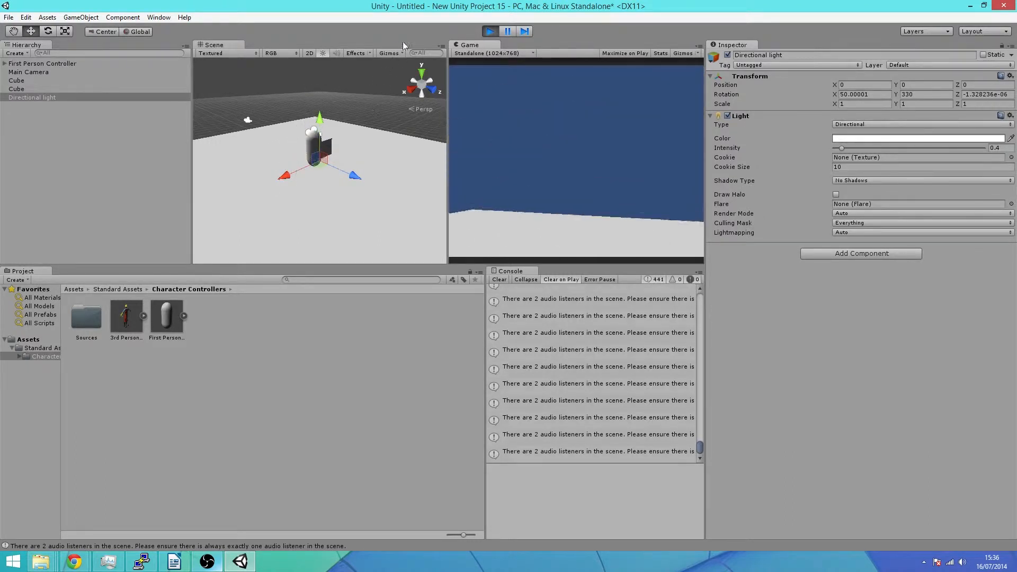
pyautogui.click(489, 32)
# Step: Delete the Main Camera and play-test the scene by walking around the small cube
pyautogui.click(60, 72)
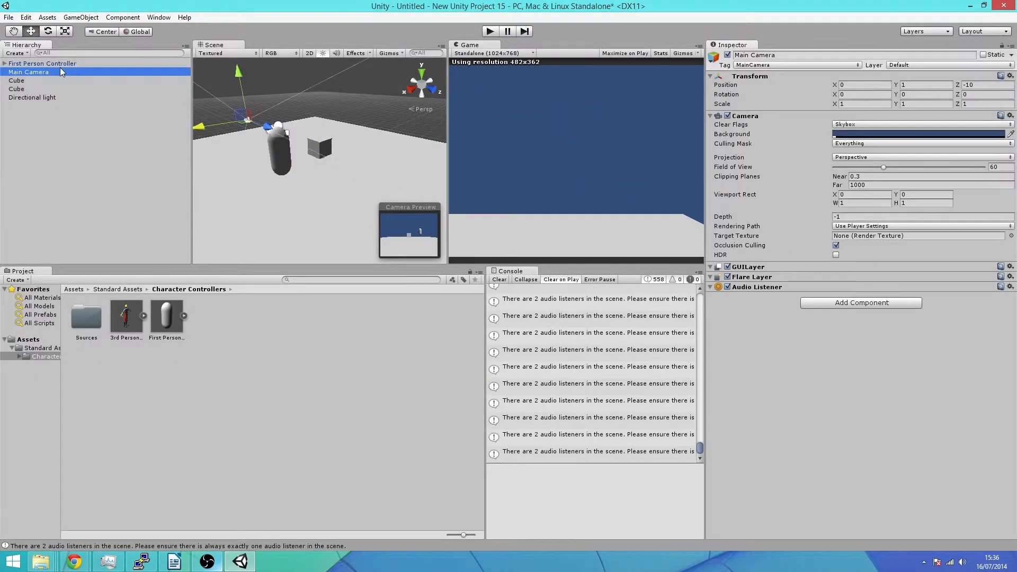
pyautogui.press('Delete')
pyautogui.click(491, 32)
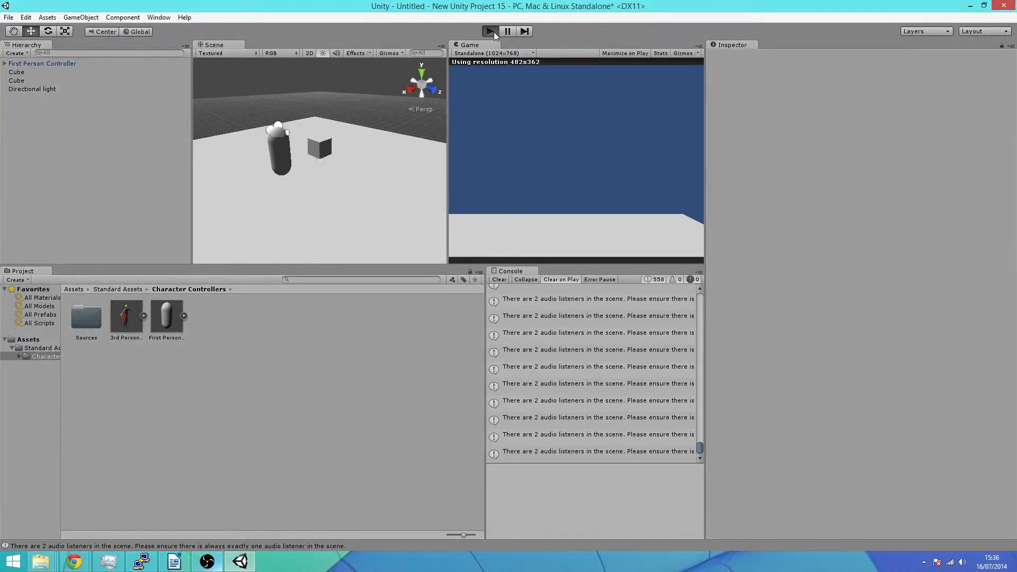
pyautogui.press('w')
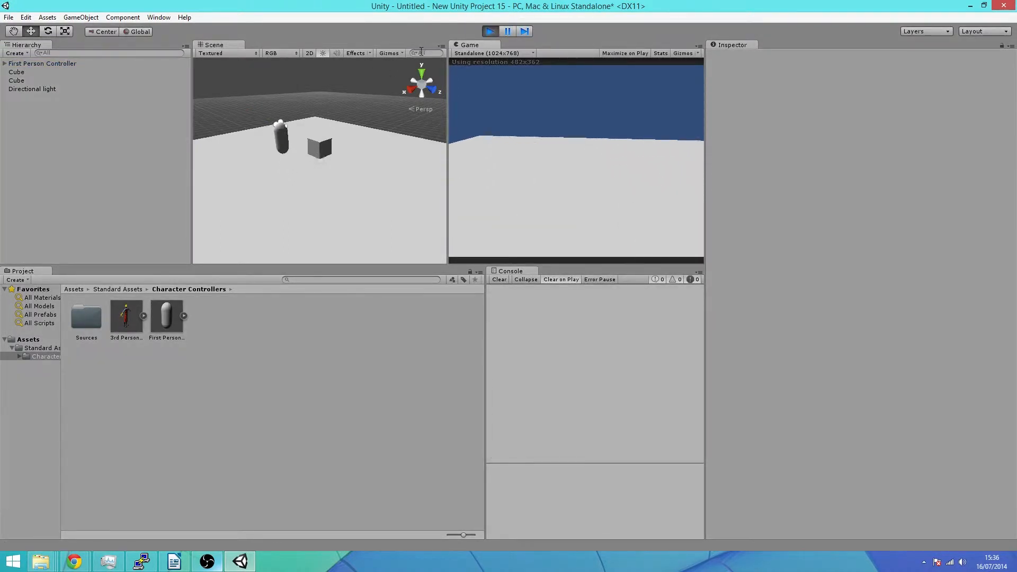
pyautogui.press('w')
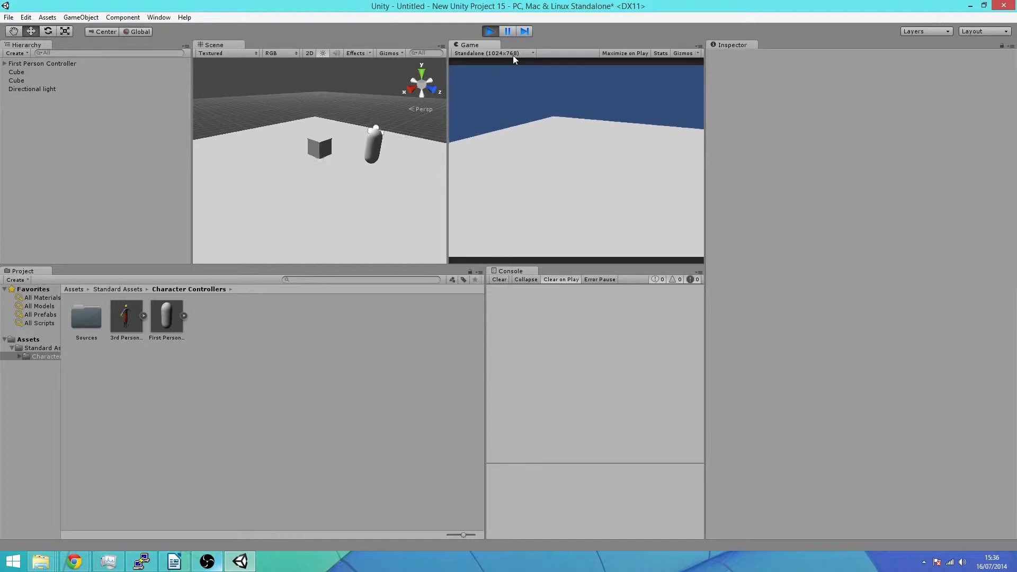
pyautogui.press('w')
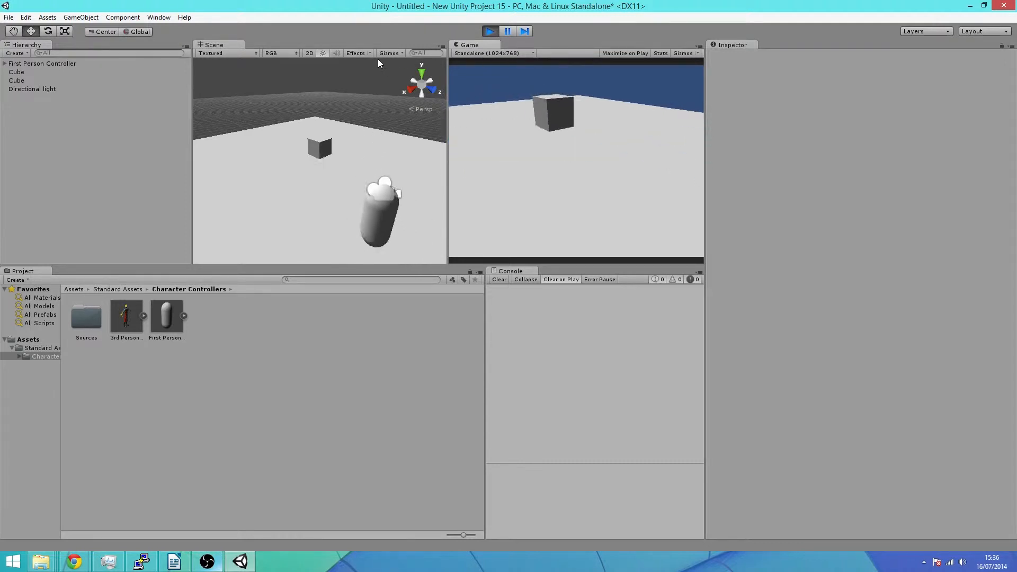
pyautogui.press('w')
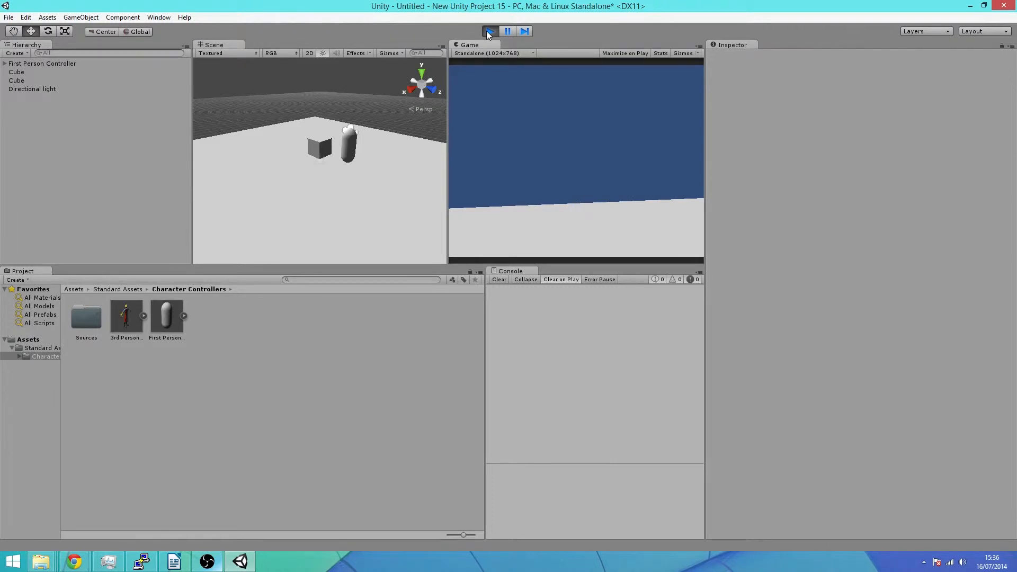
pyautogui.click(488, 32)
# Step: Run the game again, walk the character forward and sideways around the cube, and stop it
pyautogui.click(488, 31)
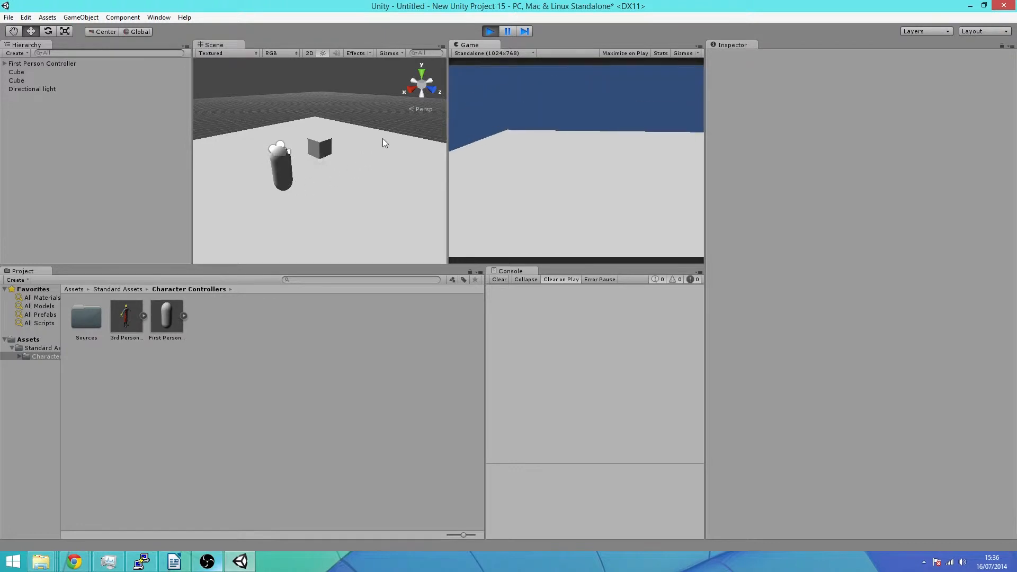
pyautogui.press('w')
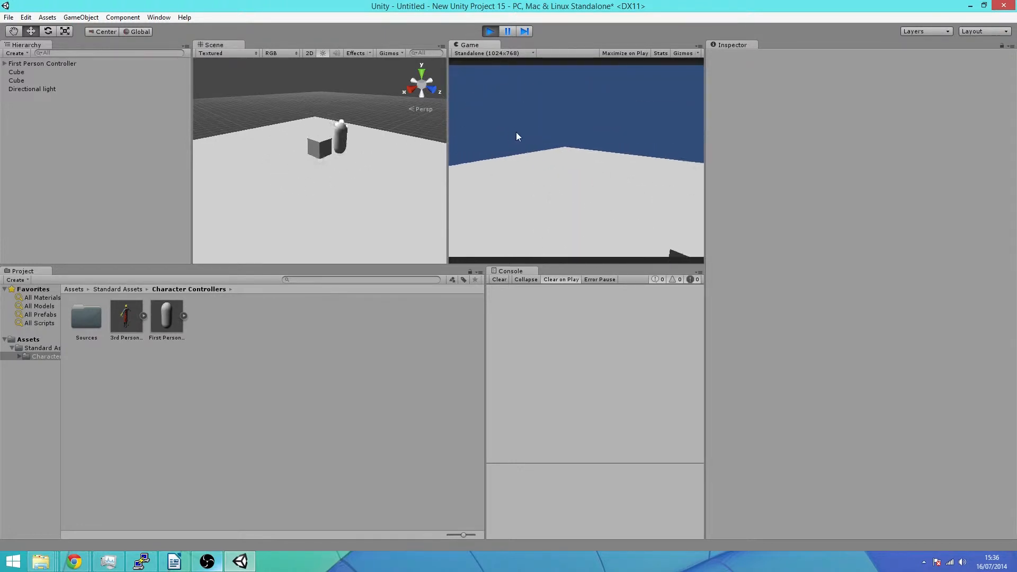
pyautogui.press('w')
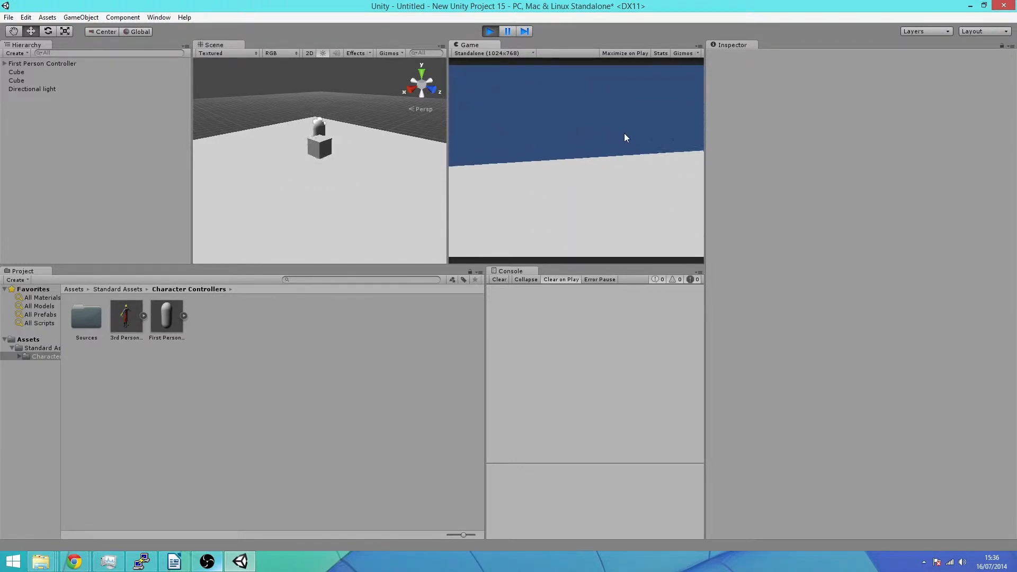
pyautogui.press('w')
pyautogui.press('a')
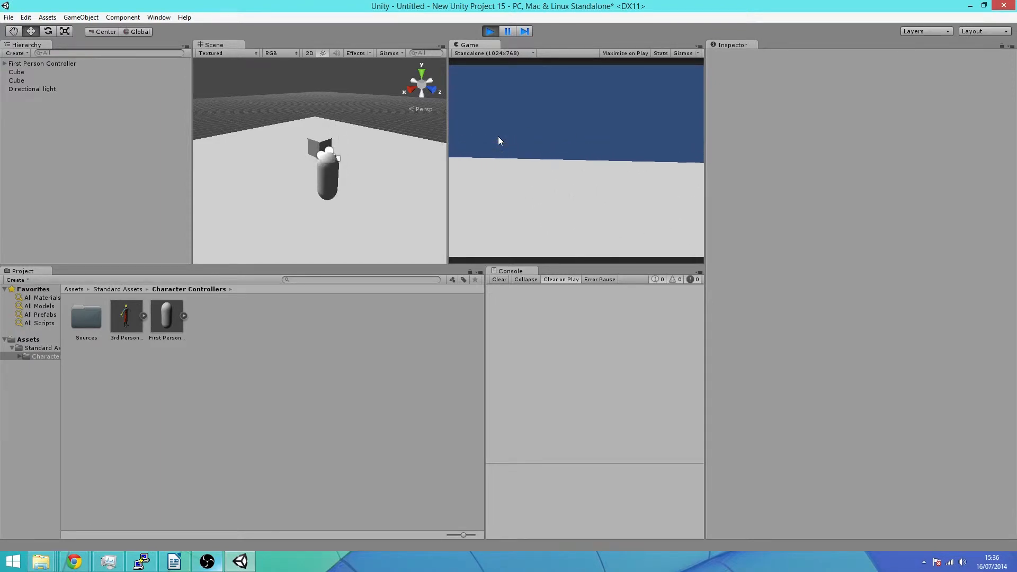
pyautogui.click(490, 31)
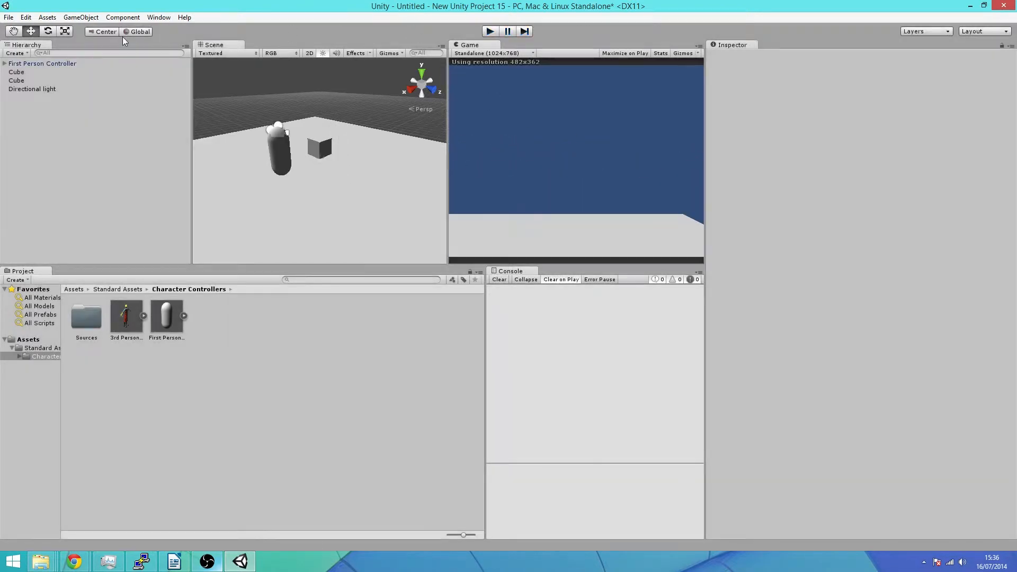
# Step: Create a third cube and move it toward the First Person Controller, at about X 2.63, Y 1.57, Z 1.05
pyautogui.click(80, 17)
pyautogui.moveTo(108, 53)
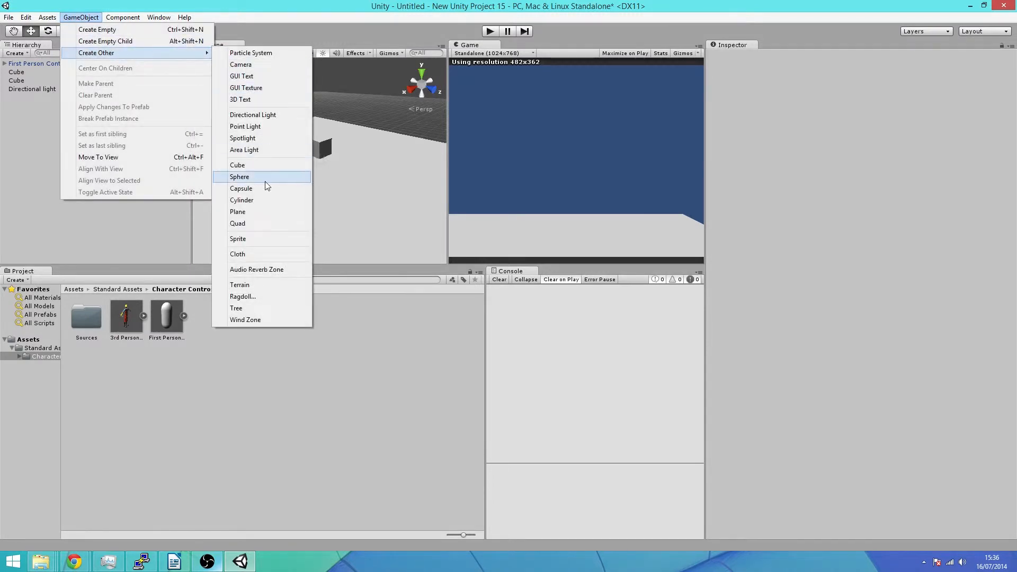
pyautogui.click(252, 167)
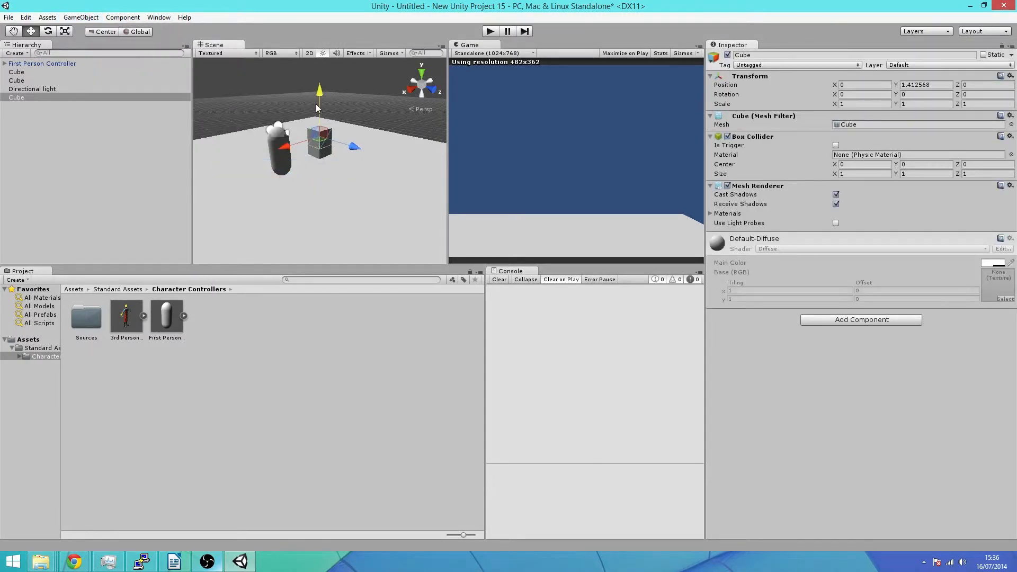
pyautogui.moveTo(316, 104); pyautogui.dragTo(316, 101)
pyautogui.moveTo(295, 144); pyautogui.dragTo(299, 165)
# Step: Move the third cube along the X axis to about 3.61, close to the First Person Controller
pyautogui.scroll(3, 254, 158)
pyautogui.click(420, 73)
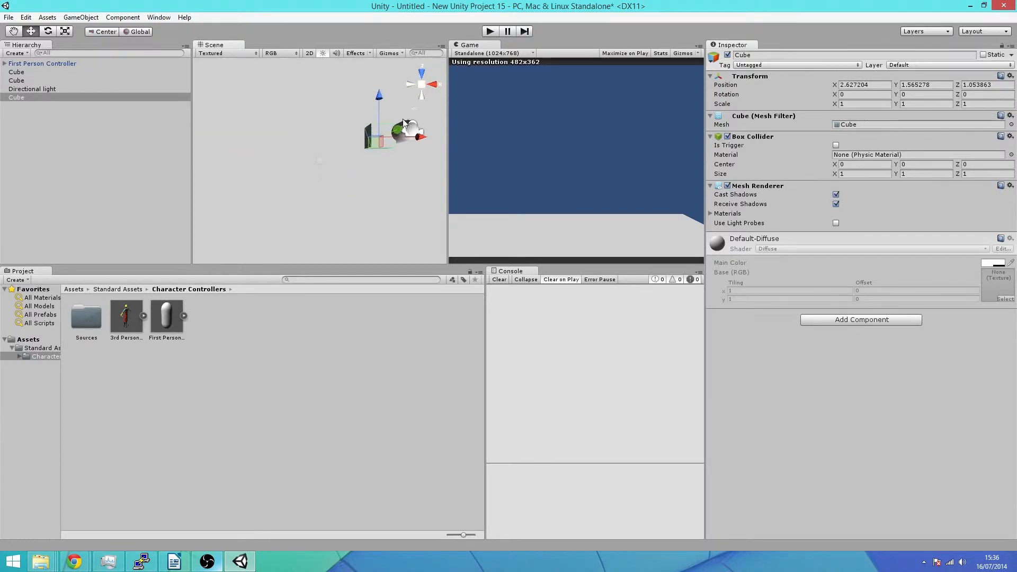
pyautogui.moveTo(408, 139); pyautogui.dragTo(433, 141)
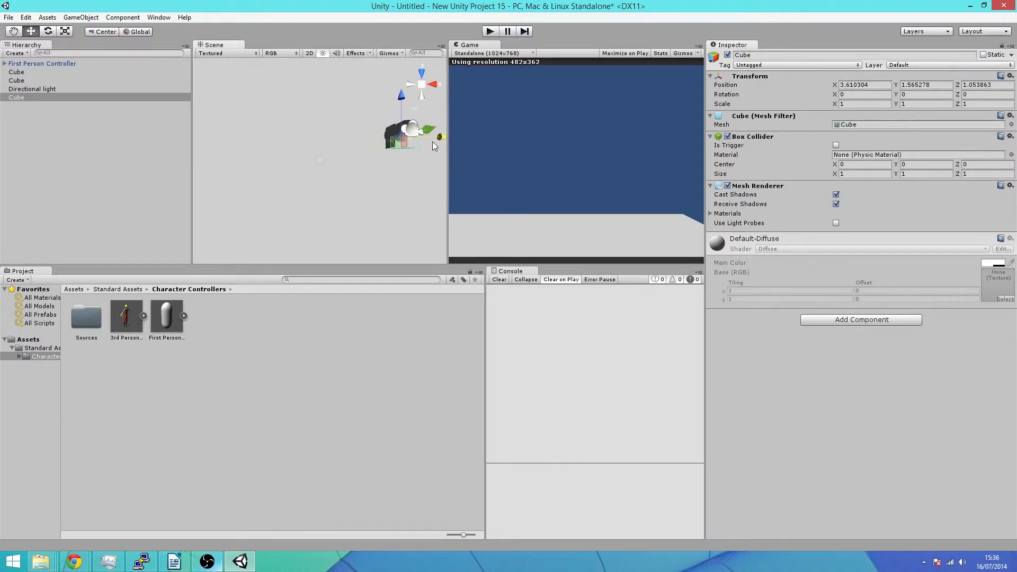
pyautogui.click(427, 95)
pyautogui.moveTo(352, 157); pyautogui.dragTo(206, 243, button='right')
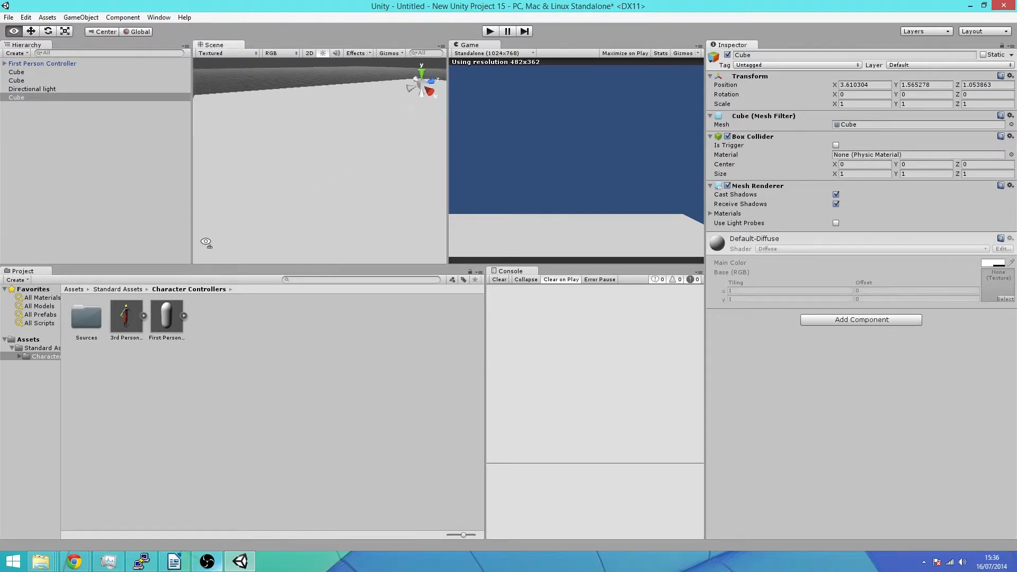
pyautogui.moveTo(357, 135); pyautogui.dragTo(272, 192, button='middle')
pyautogui.press('f')
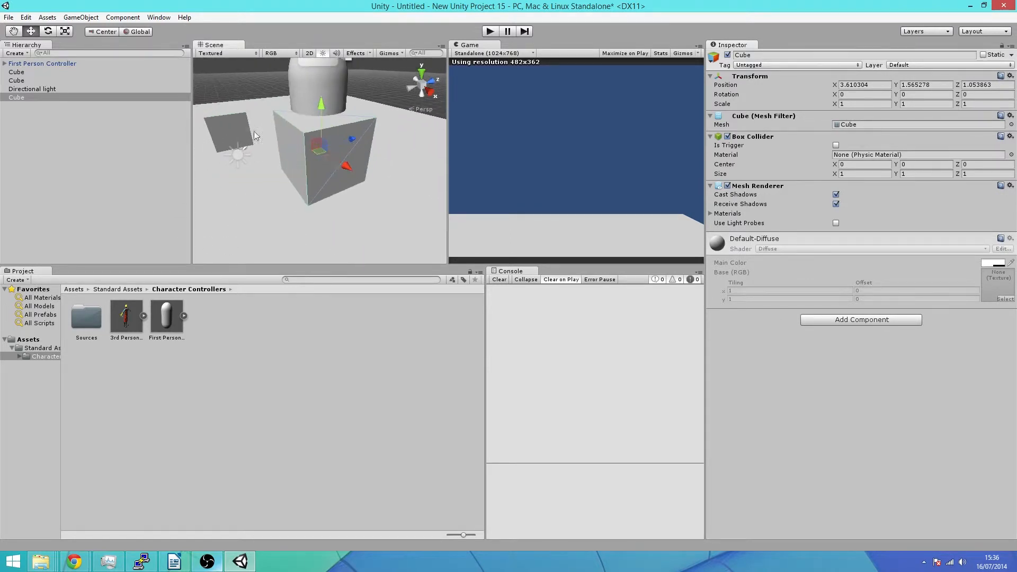
# Step: Scale the third cube down to about 0.22 in X and 0.15 in Y to make a thin bar
pyautogui.press('r')
pyautogui.moveTo(343, 168); pyautogui.dragTo(332, 153)
pyautogui.moveTo(322, 109); pyautogui.dragTo(317, 87)
pyautogui.scroll(-3, 306, 112)
# Step: Move the thin cube to about X 3.69, Y 2.49, Z 1.52 beside the character and rotate it to about 355.3, 353.1, 0.57
pyautogui.click(31, 32)
pyautogui.click(317, 90)
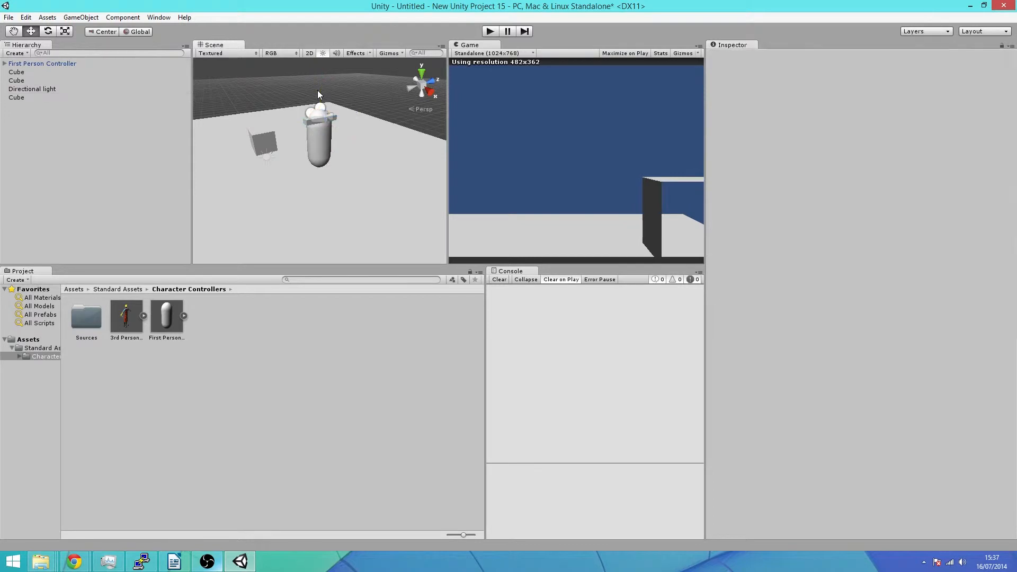
pyautogui.click(307, 120)
pyautogui.moveTo(345, 118)
pyautogui.mouseDown()
pyautogui.moveTo(371, 110)
pyautogui.moveTo(361, 116)
pyautogui.mouseUp()
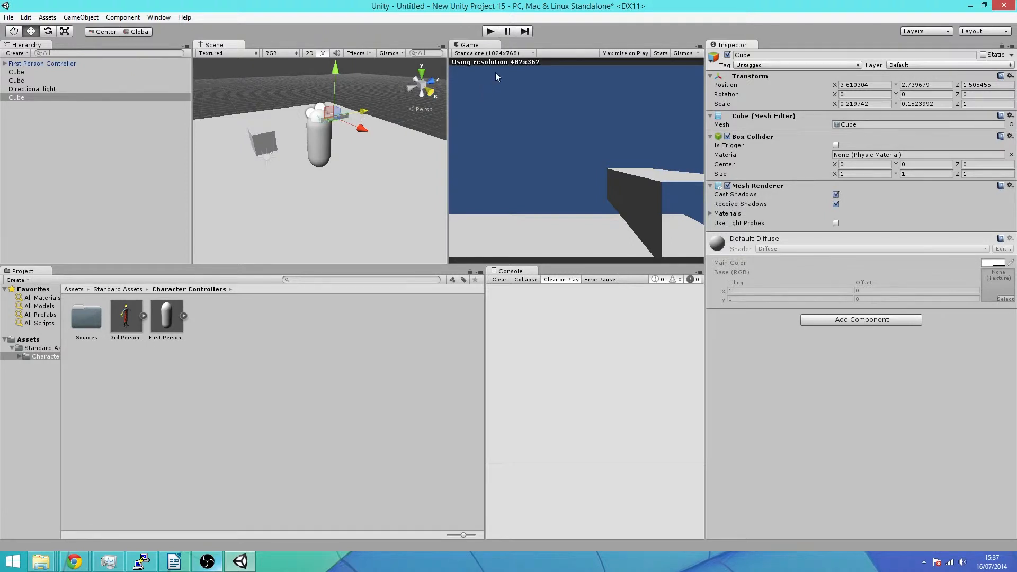
pyautogui.moveTo(336, 82); pyautogui.dragTo(302, 113)
pyautogui.click(48, 32)
pyautogui.moveTo(333, 144); pyautogui.dragTo(372, 136)
pyautogui.click(32, 32)
# Step: Play-test the scene twice, inspect the First Person Controller's properties while the game runs, and stop it
pyautogui.click(491, 31)
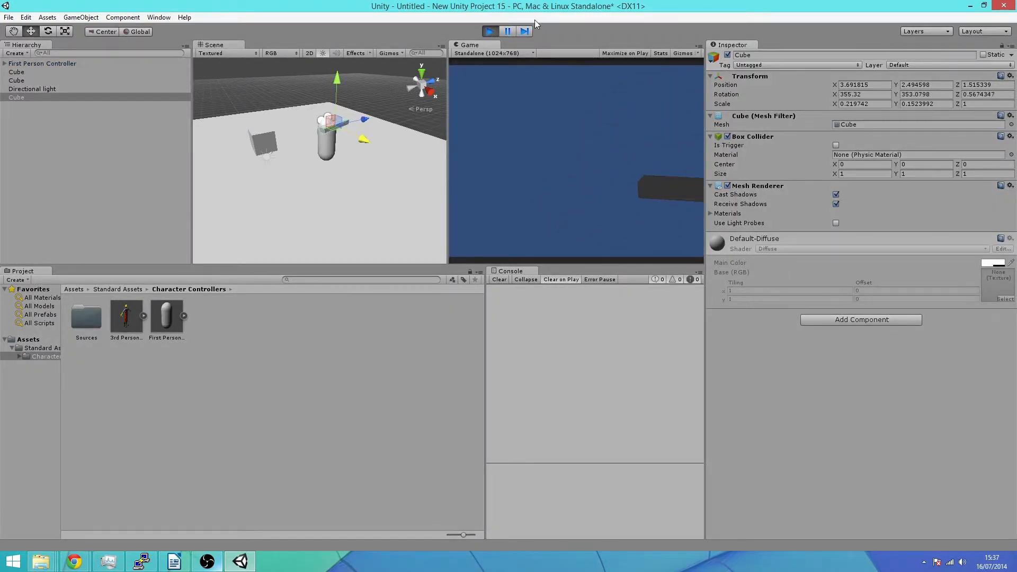
pyautogui.click(490, 32)
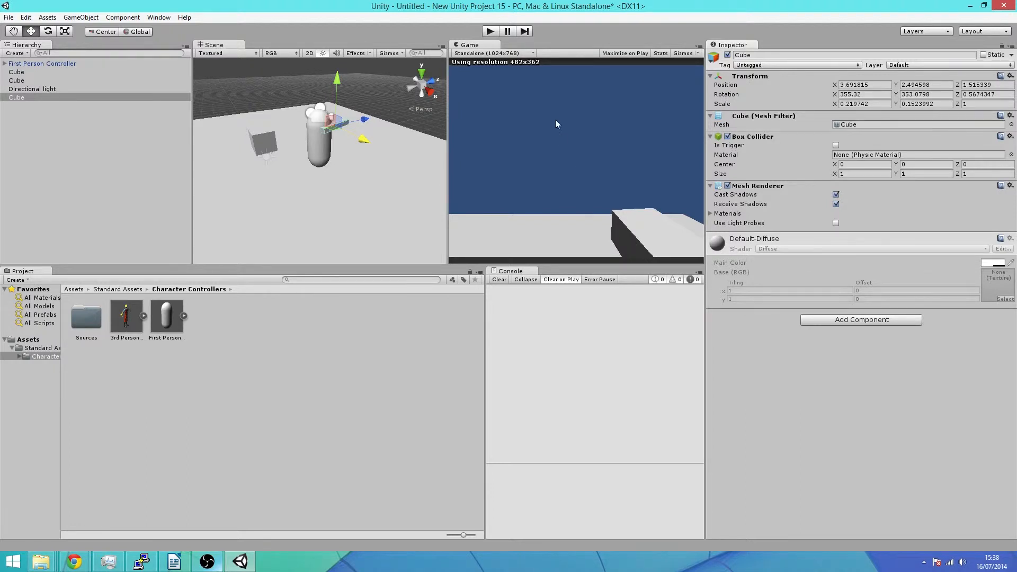
pyautogui.click(491, 31)
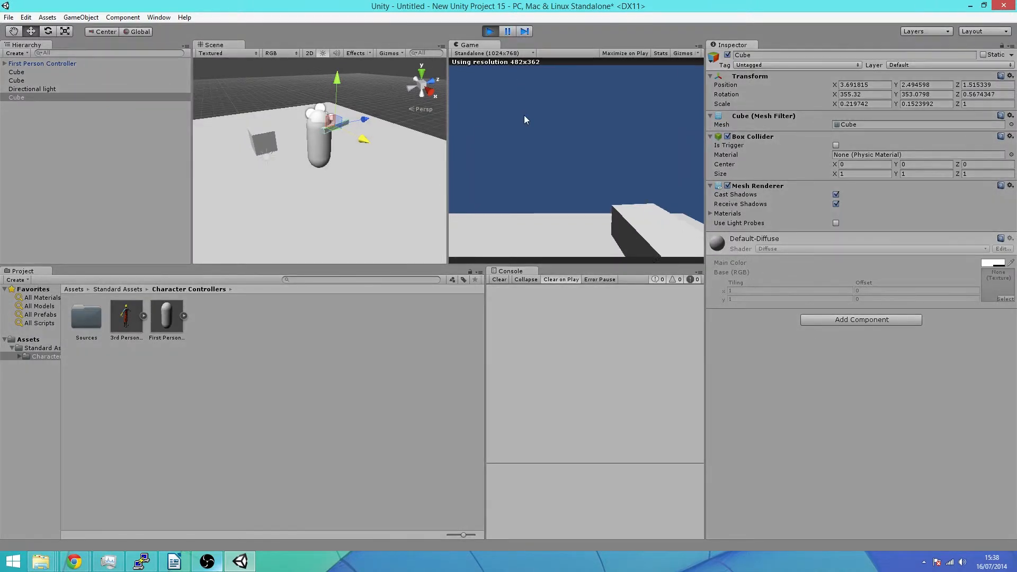
pyautogui.click(24, 63)
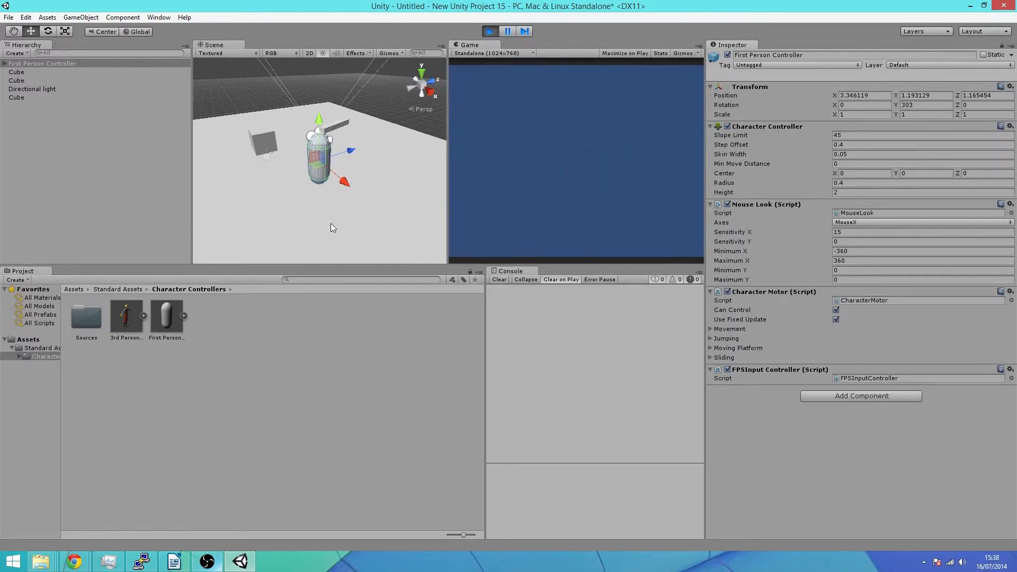
pyautogui.click(488, 31)
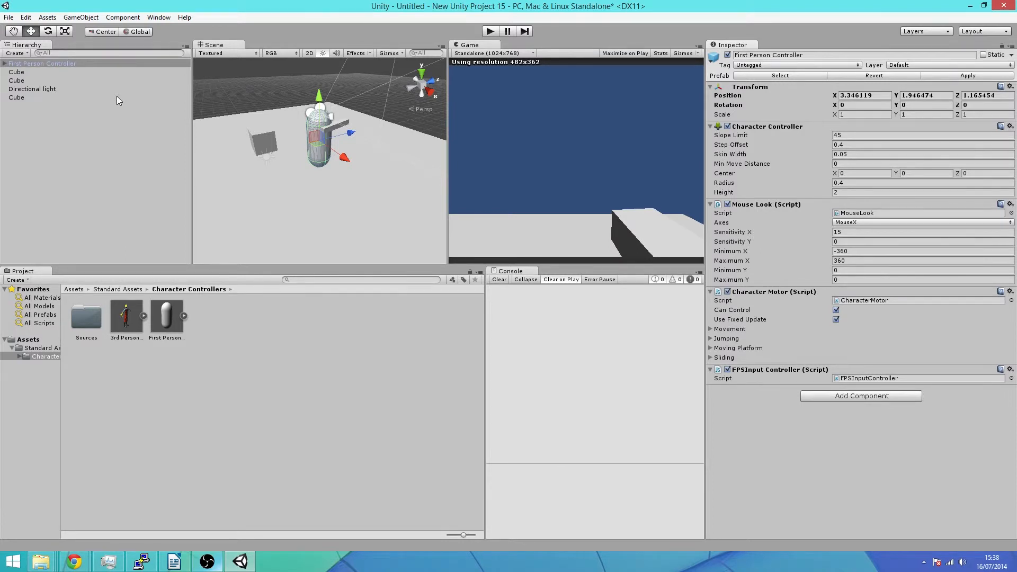
# Step: Expand the First Person Controller, delete its Graphics child, and undo the deletion
pyautogui.click(12, 64)
pyautogui.click(4, 64)
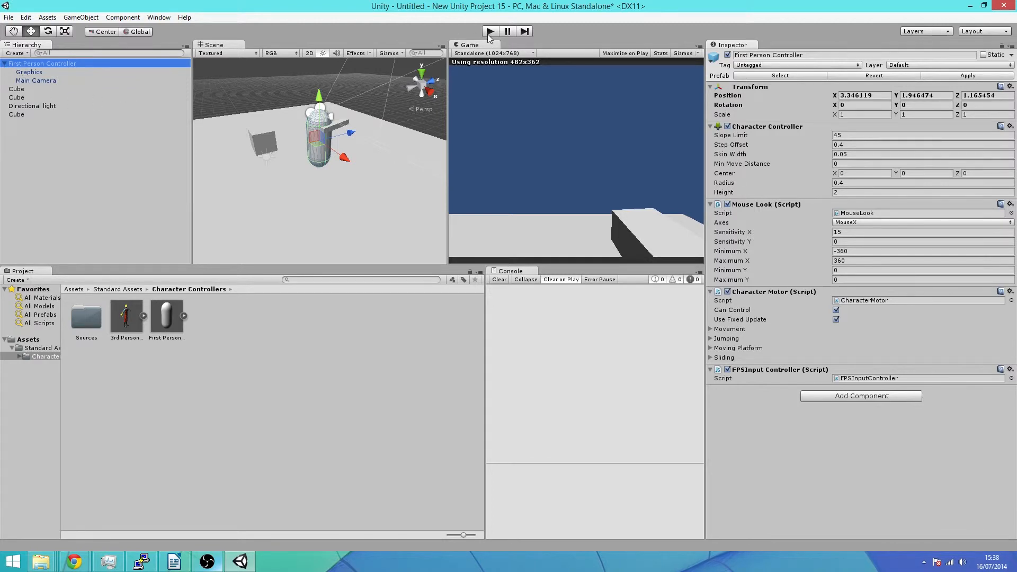
pyautogui.click(23, 72)
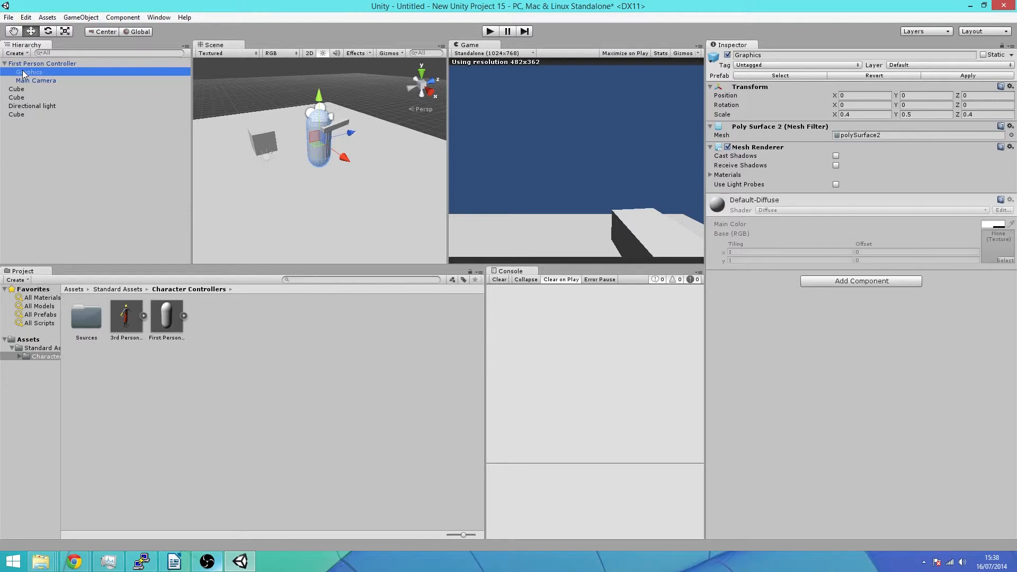
pyautogui.press('Delete')
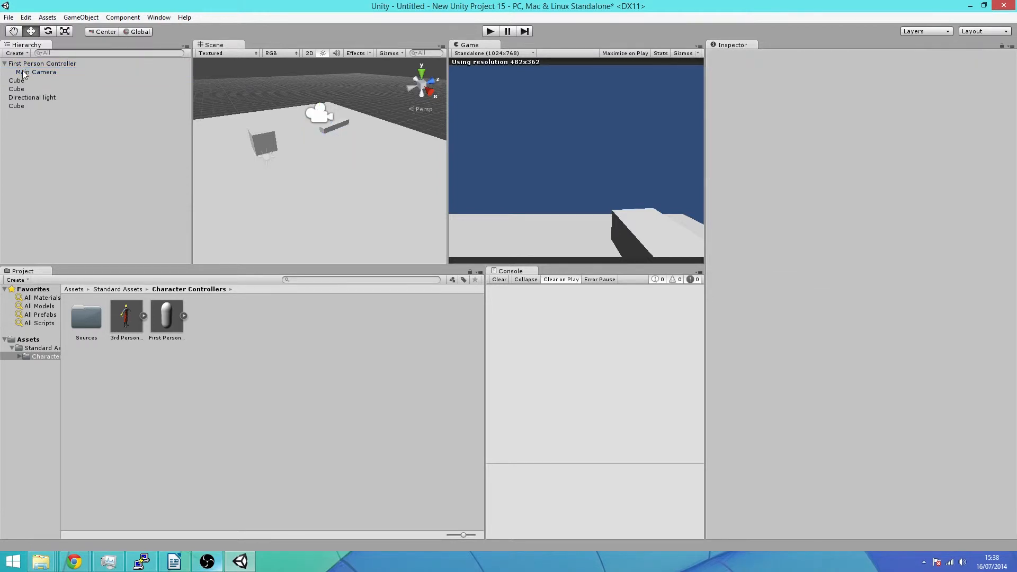
pyautogui.hotkey('ctrl', 'z')
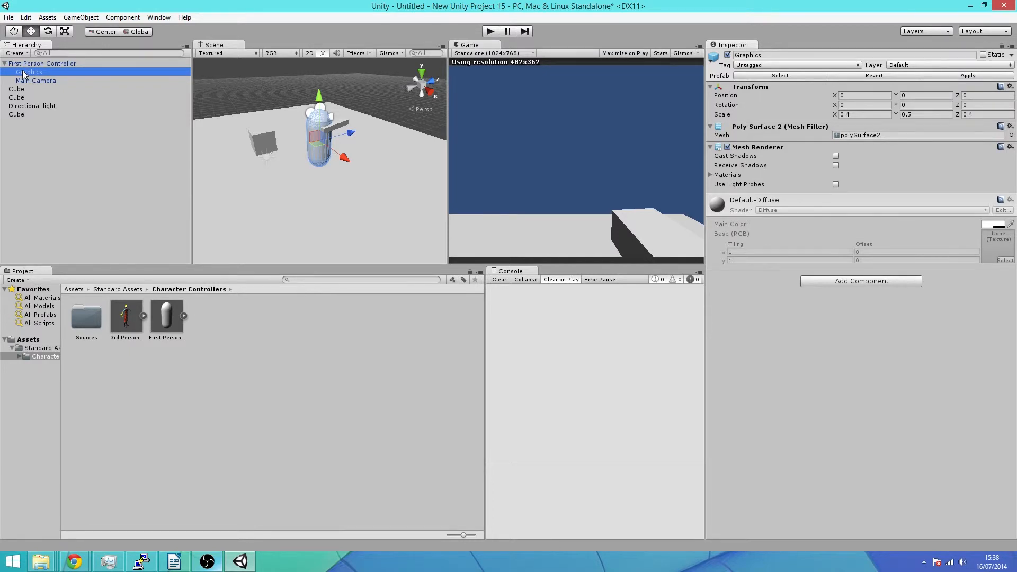
# Step: Play-test with the Main Camera selected, walk the character back and forth, inspect the First Person Controller, and stop the game
pyautogui.click(31, 80)
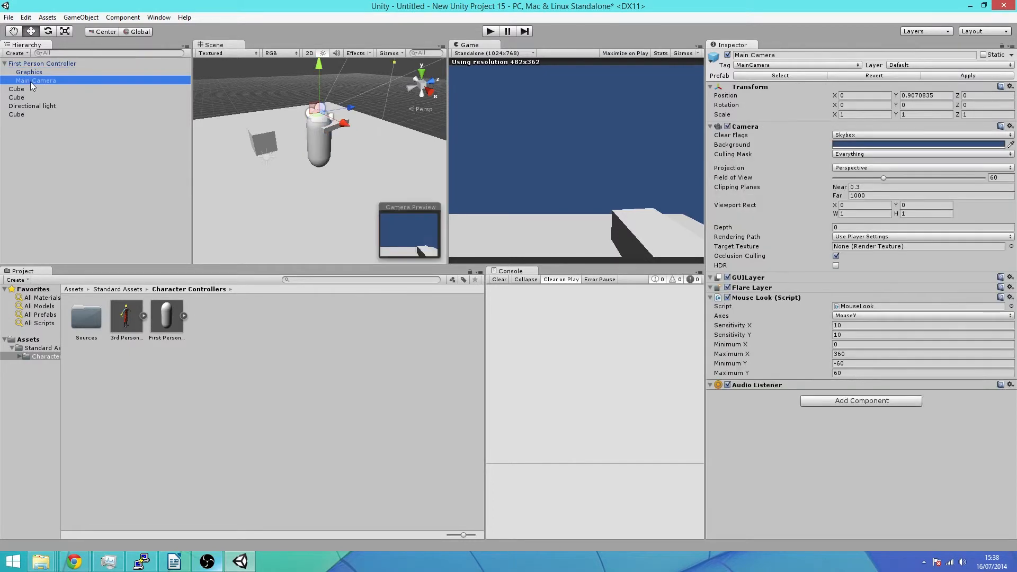
pyautogui.click(489, 32)
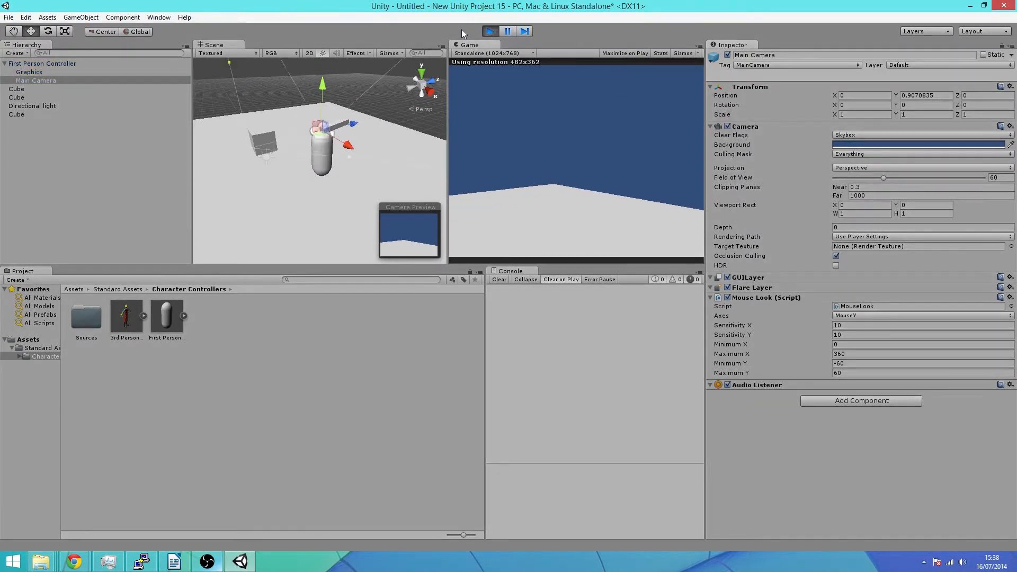
pyautogui.press('s')
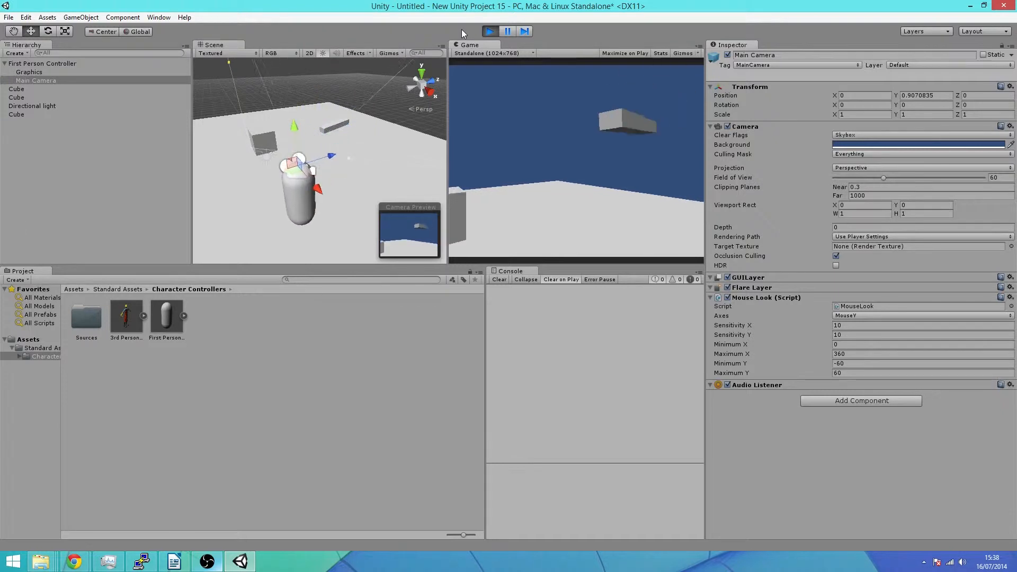
pyautogui.press('w')
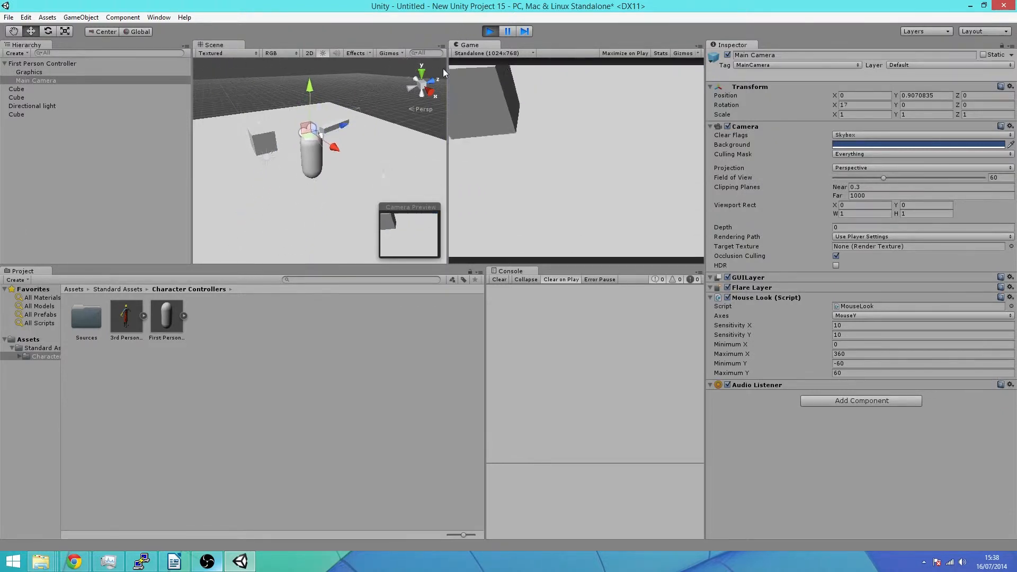
pyautogui.press('s')
pyautogui.press('w')
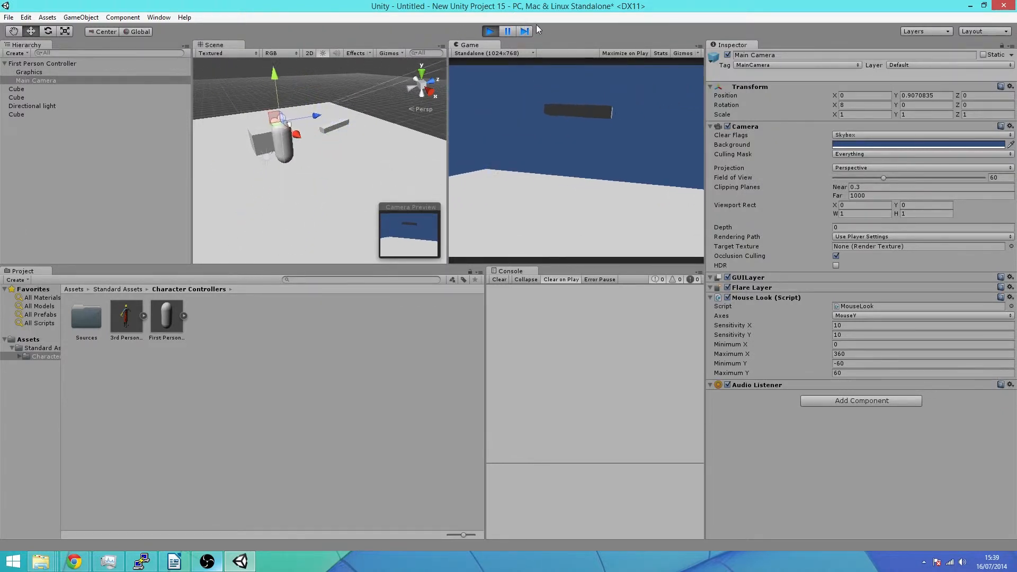
pyautogui.press('s')
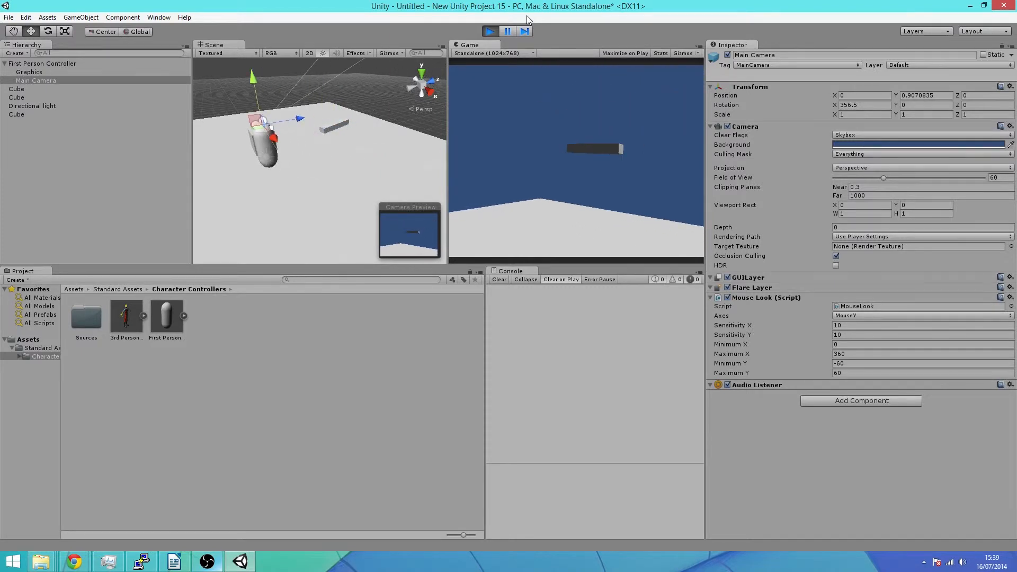
pyautogui.click(28, 64)
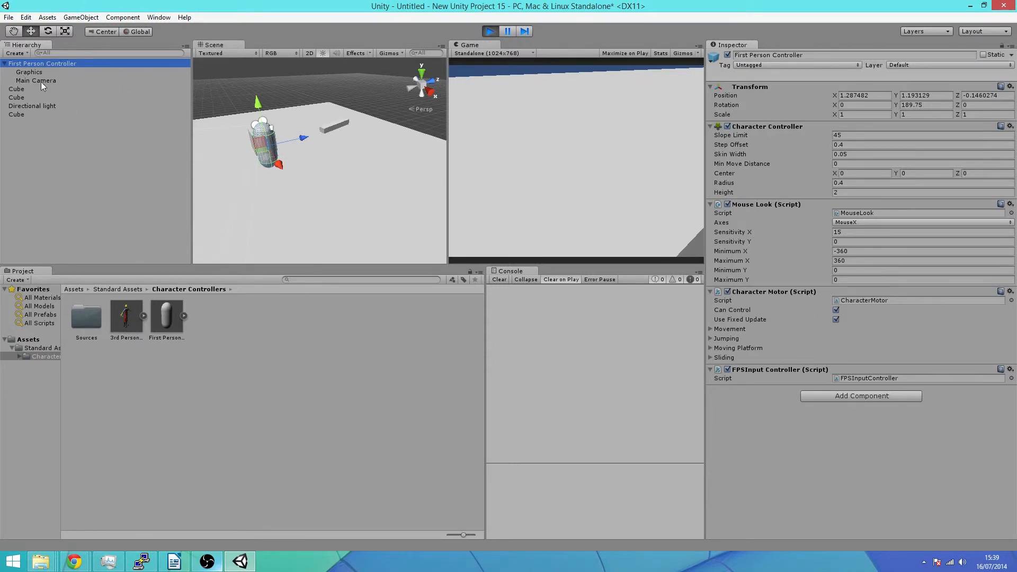
pyautogui.click(493, 34)
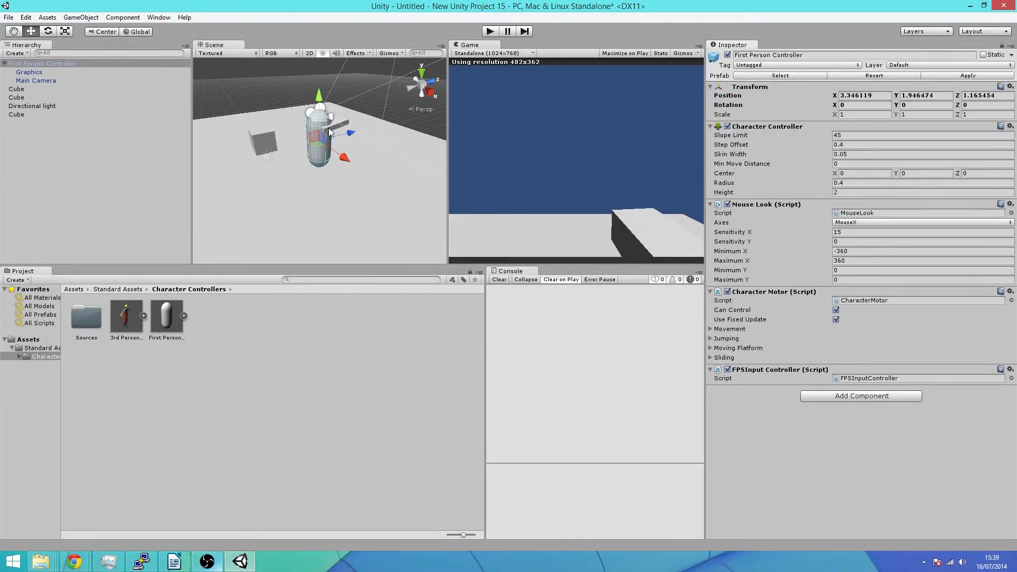
# Step: Rename the thin cube beside the character as Arme
pyautogui.click(13, 115)
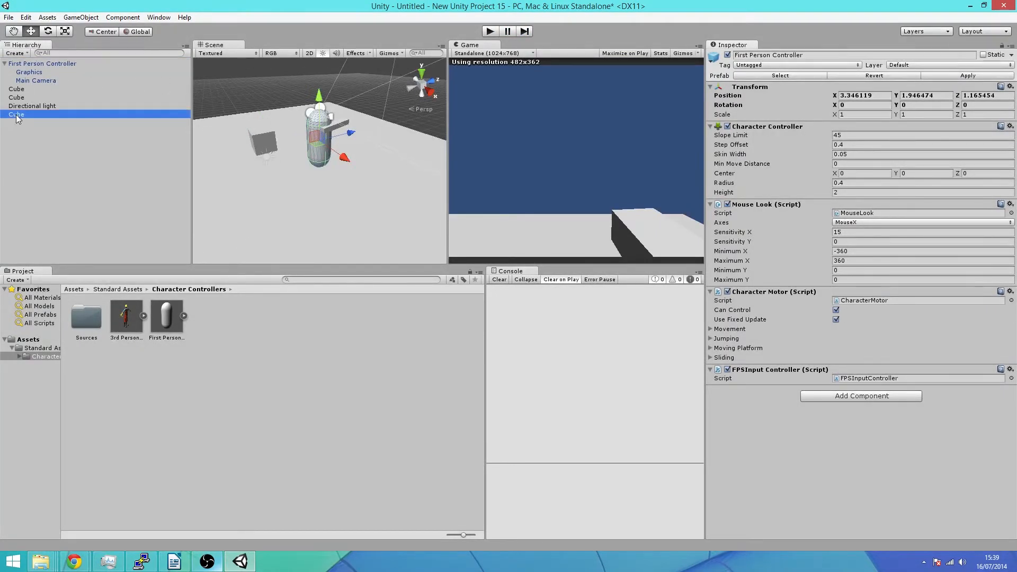
pyautogui.press('F2')
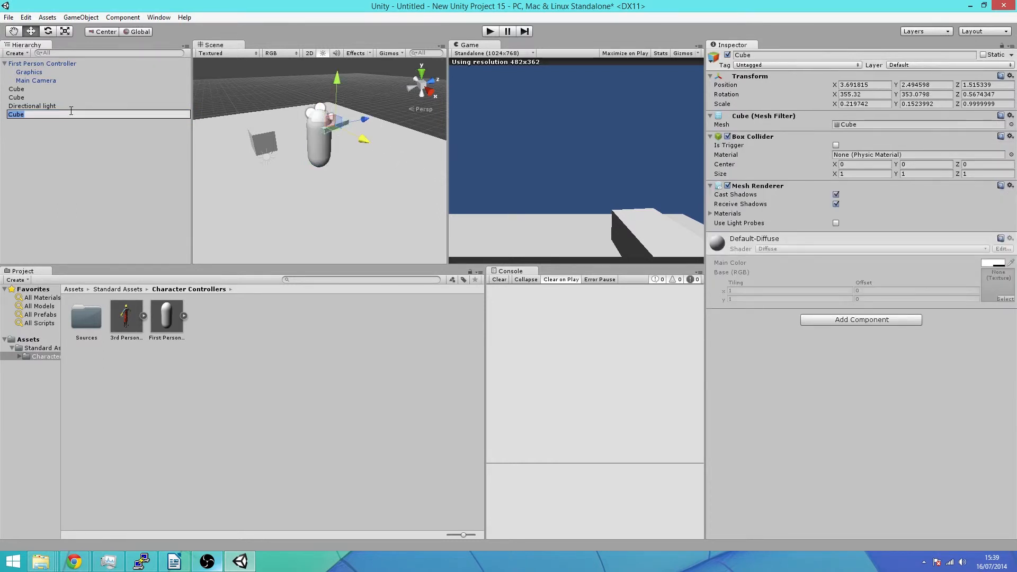
pyautogui.write('Arme')
pyautogui.press('Return')
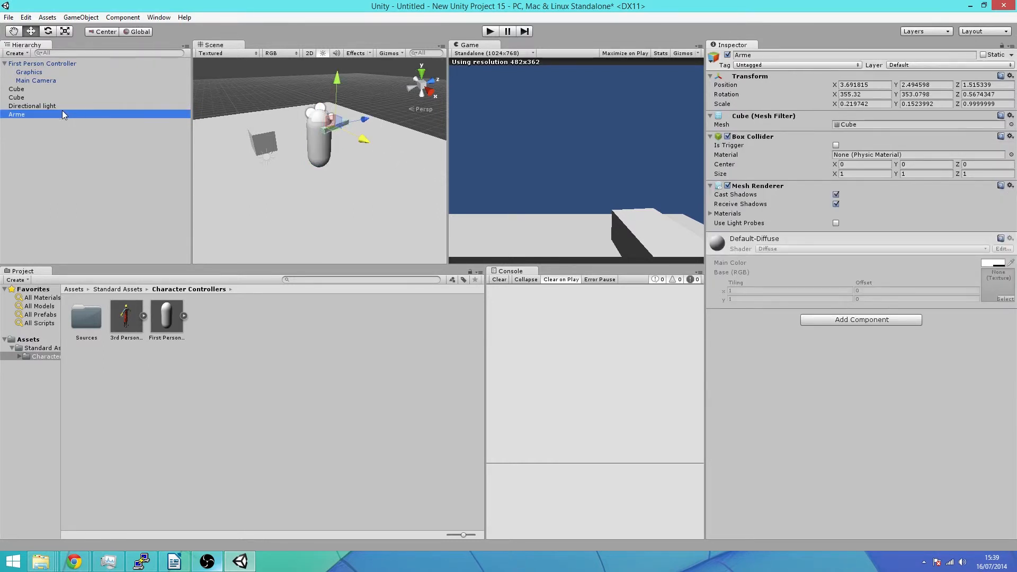
# Step: Make Arme a child of the First Person Controller and play-test the scene
pyautogui.moveTo(62, 115); pyautogui.dragTo(37, 65)
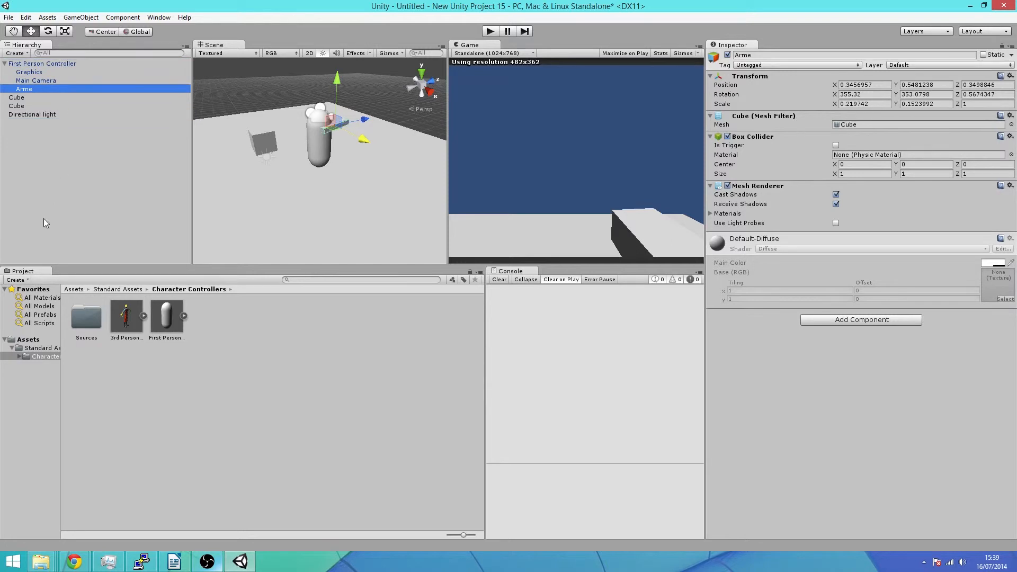
pyautogui.click(490, 32)
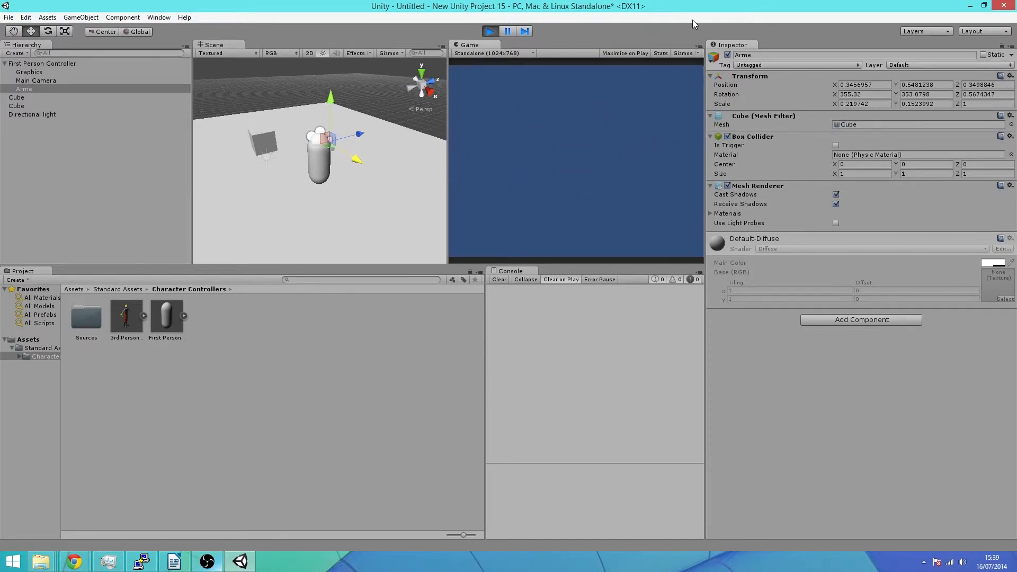
pyautogui.click(497, 32)
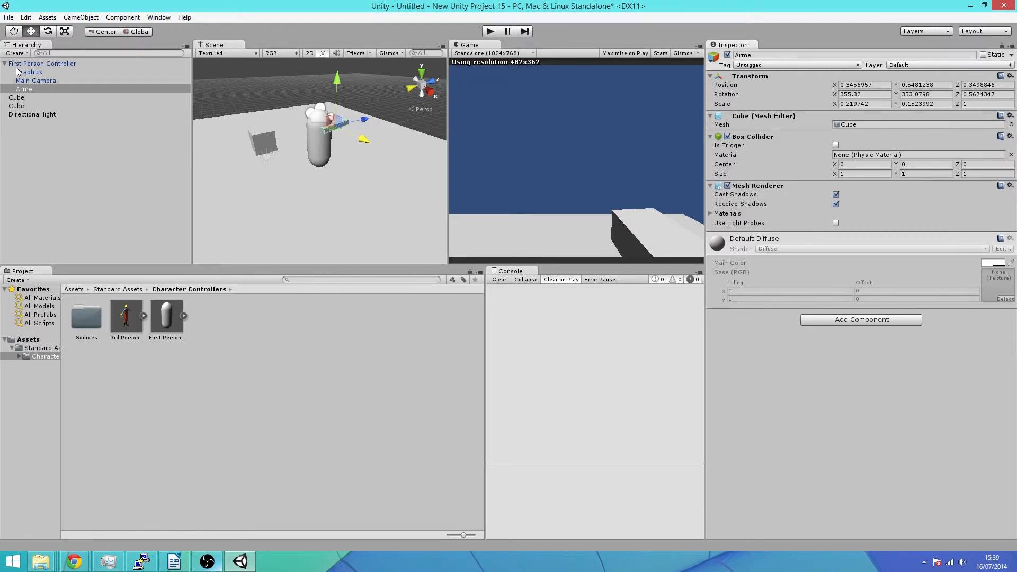
# Step: Make Arme a child of the First Person Controller's Main Camera and run the game
pyautogui.click(16, 74)
pyautogui.keyDown('ctrl'); pyautogui.click(21, 89); pyautogui.keyUp('ctrl')
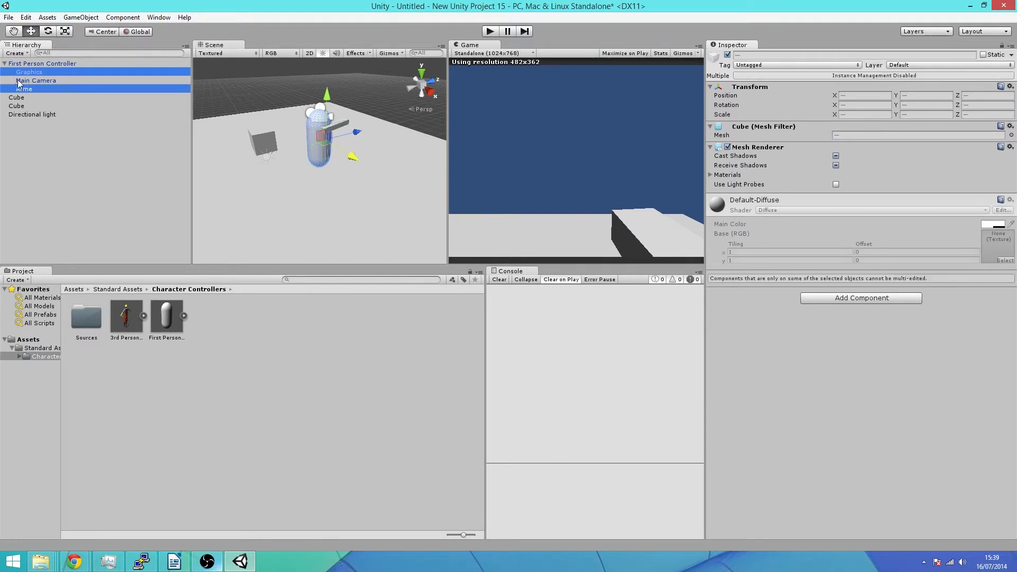
pyautogui.keyDown('ctrl'); pyautogui.click(19, 80); pyautogui.keyUp('ctrl')
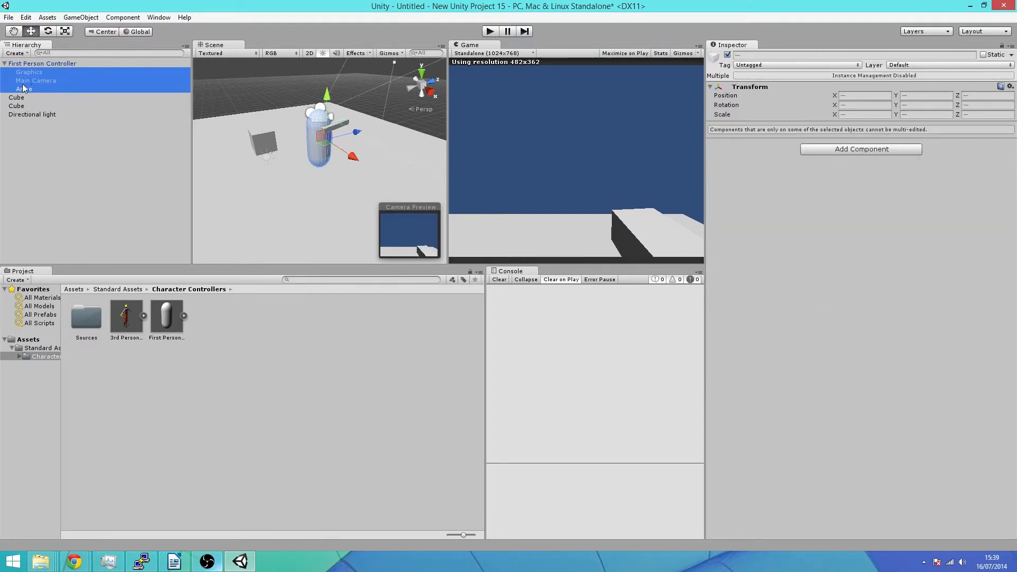
pyautogui.click(22, 82)
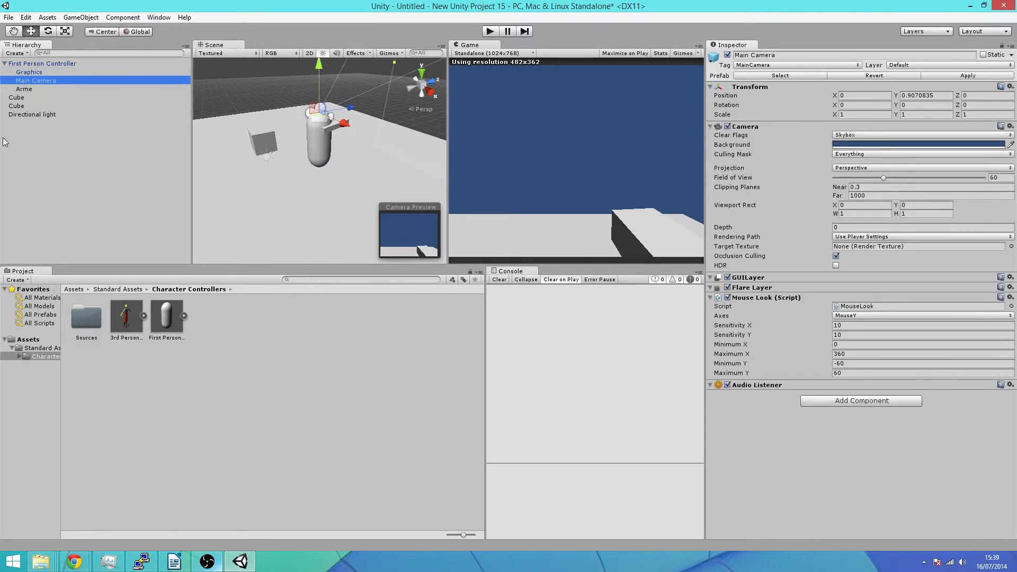
pyautogui.moveTo(24, 89); pyautogui.dragTo(23, 84)
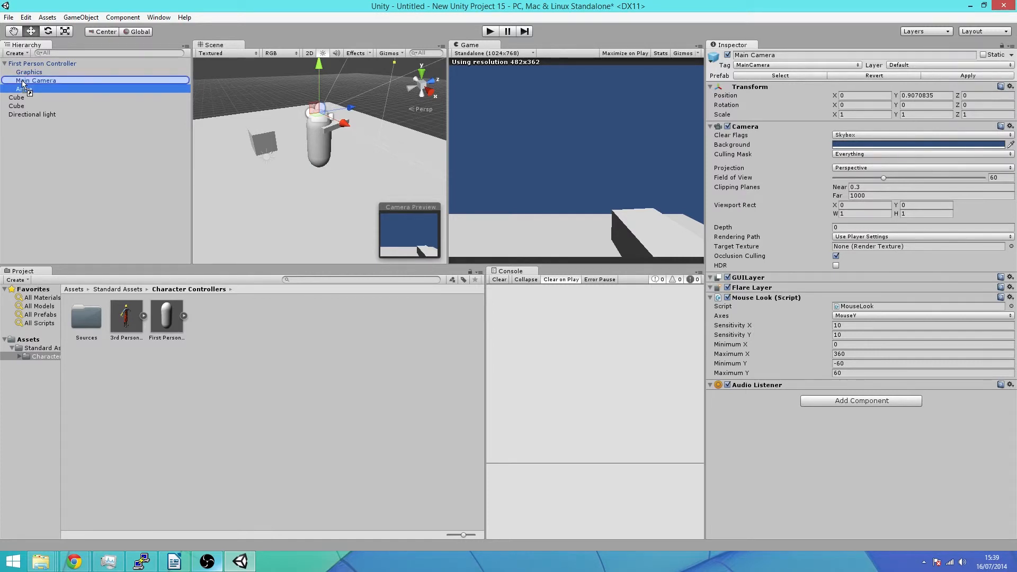
pyautogui.moveTo(23, 83); pyautogui.dragTo(23, 82)
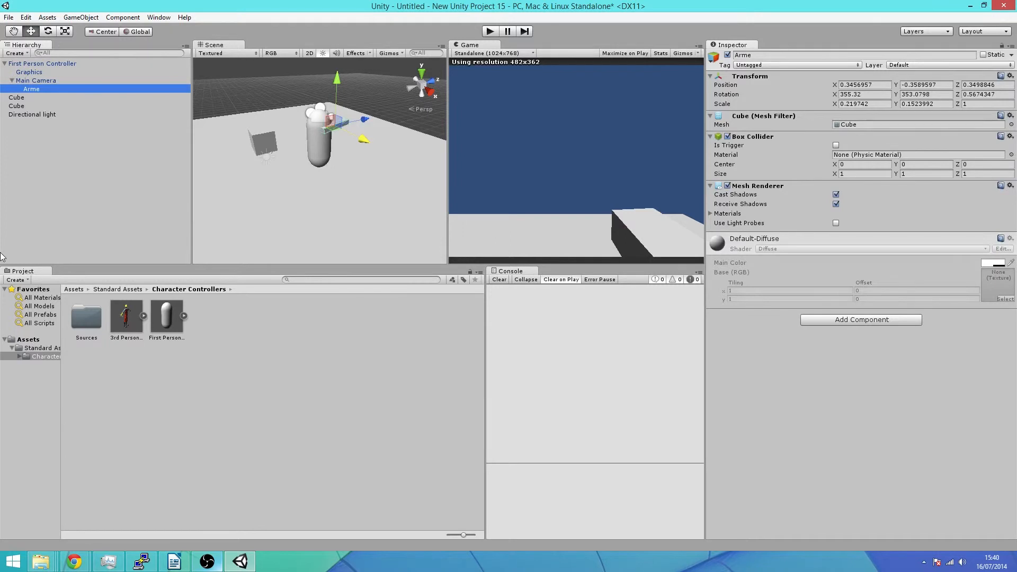
pyautogui.click(487, 31)
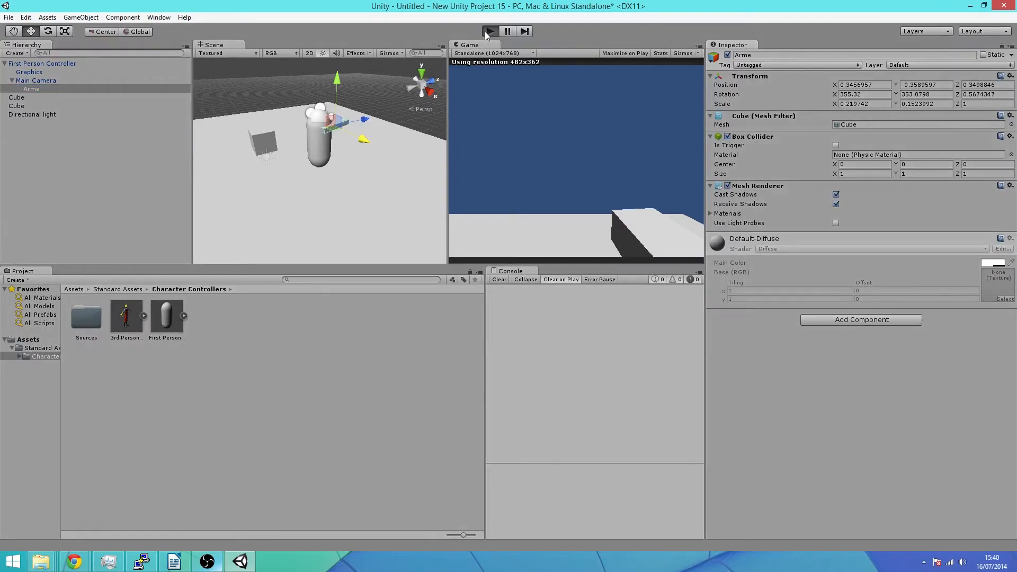
# Step: Play-test Arme's attachment to the camera by walking the character forward, looking around and jumping, and stop the game
pyautogui.press('w')
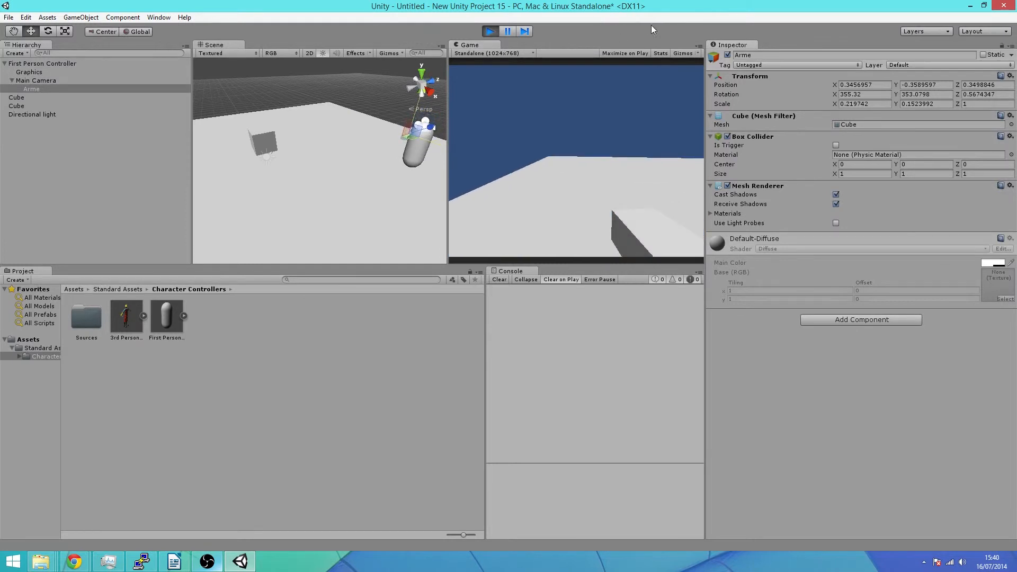
pyautogui.press('space')
pyautogui.press('w')
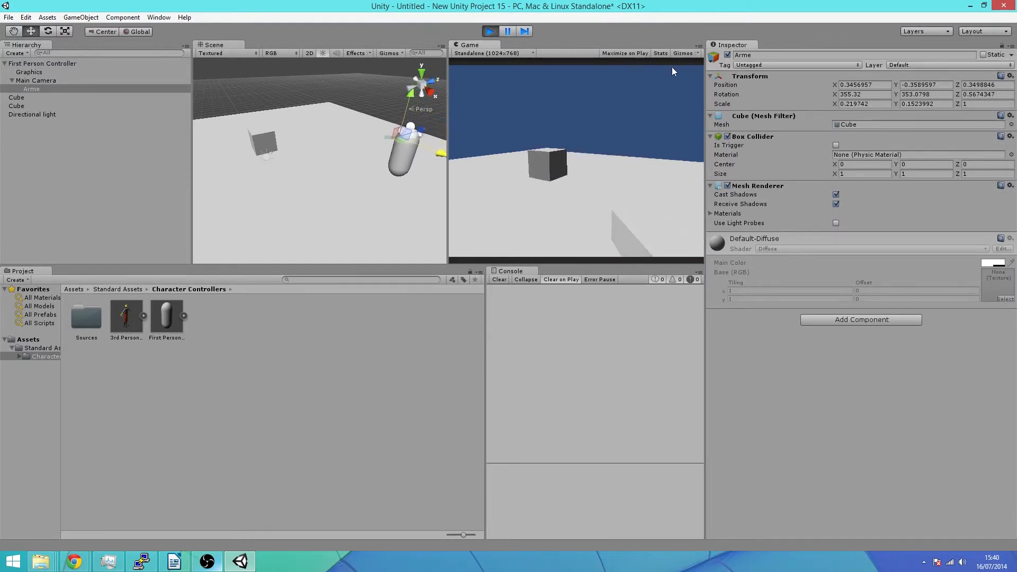
pyautogui.press('w')
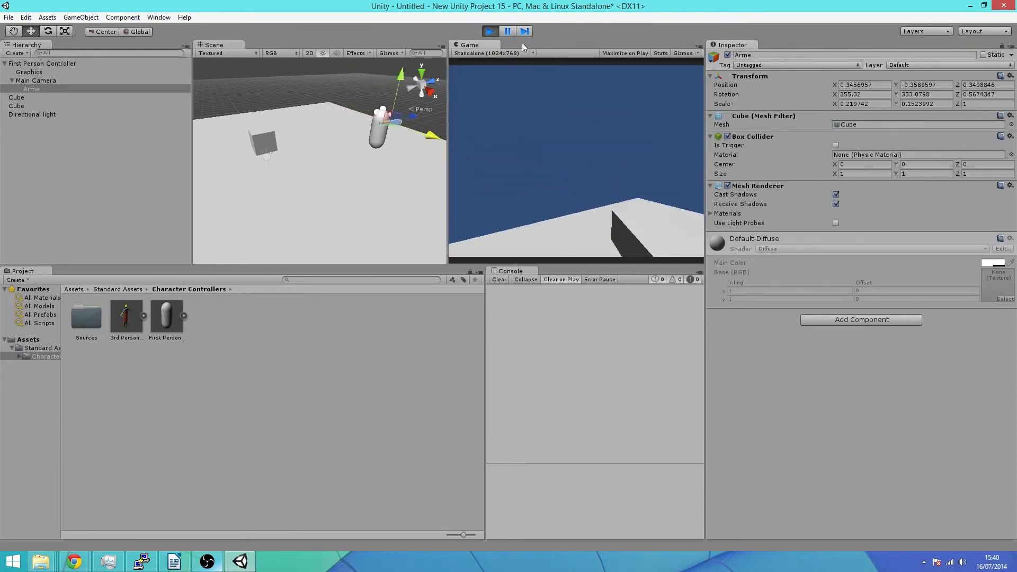
pyautogui.click(490, 31)
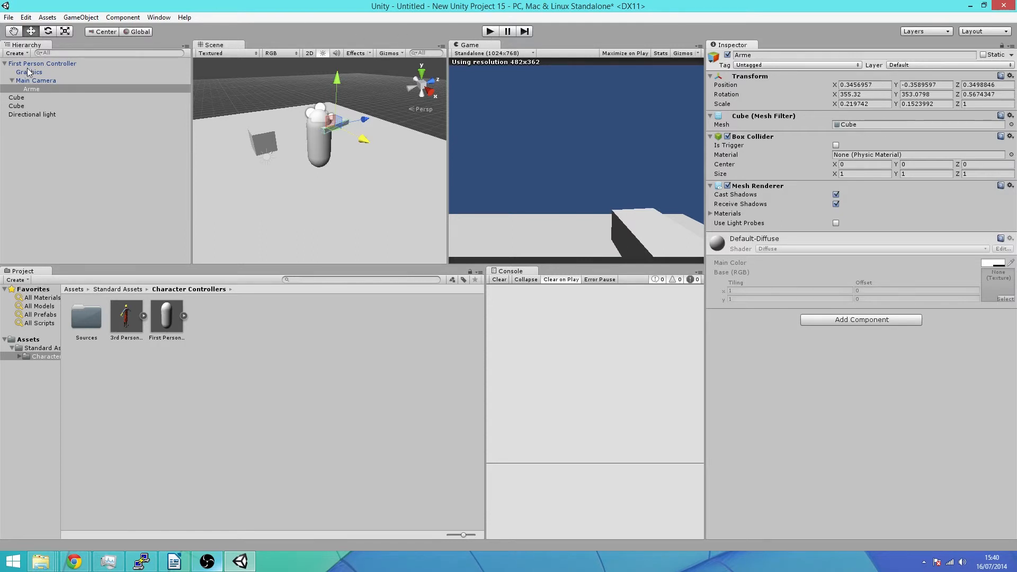
# Step: Select Arme under the Main Camera and run the game again
pyautogui.click(13, 86)
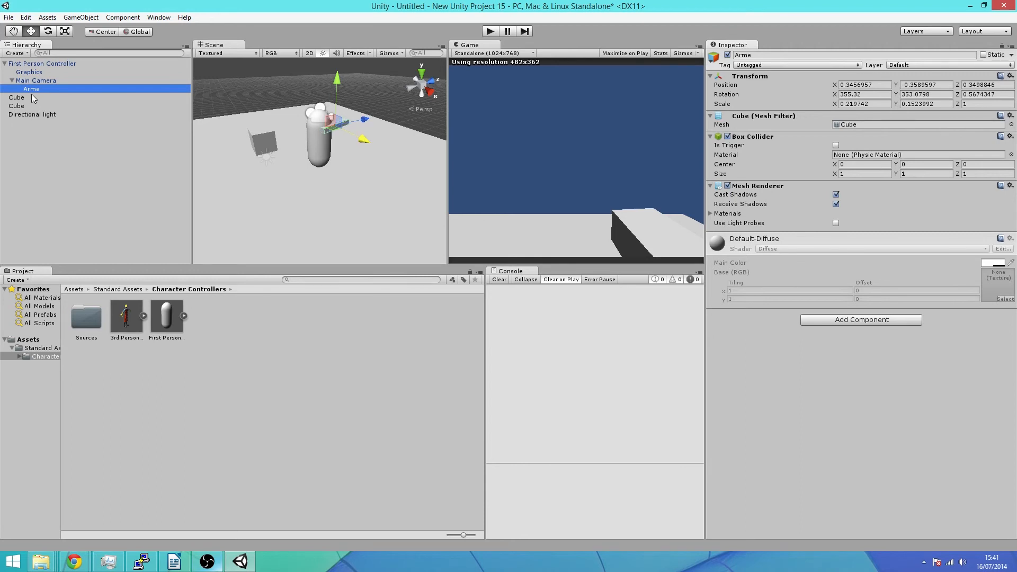
pyautogui.click(490, 30)
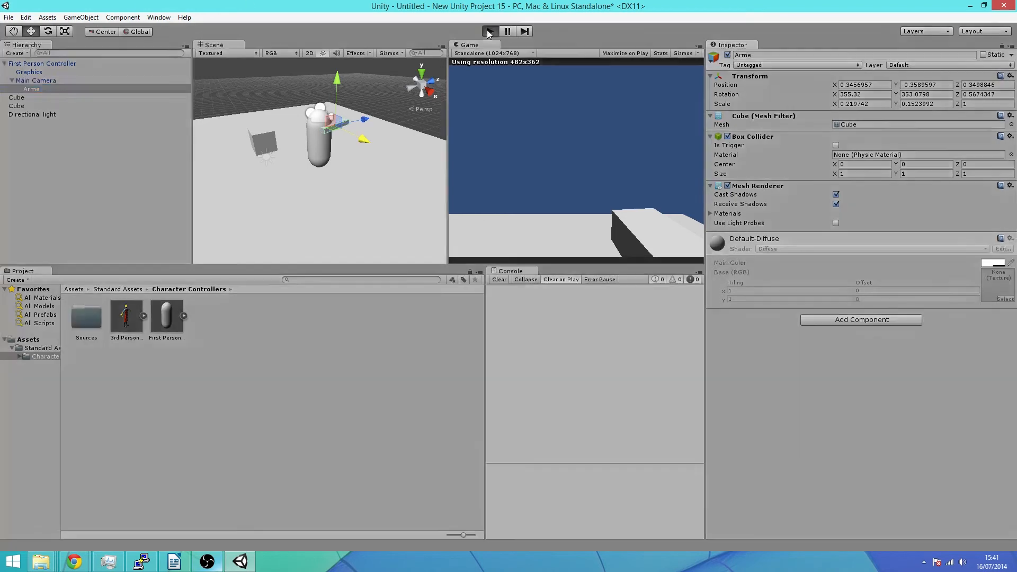